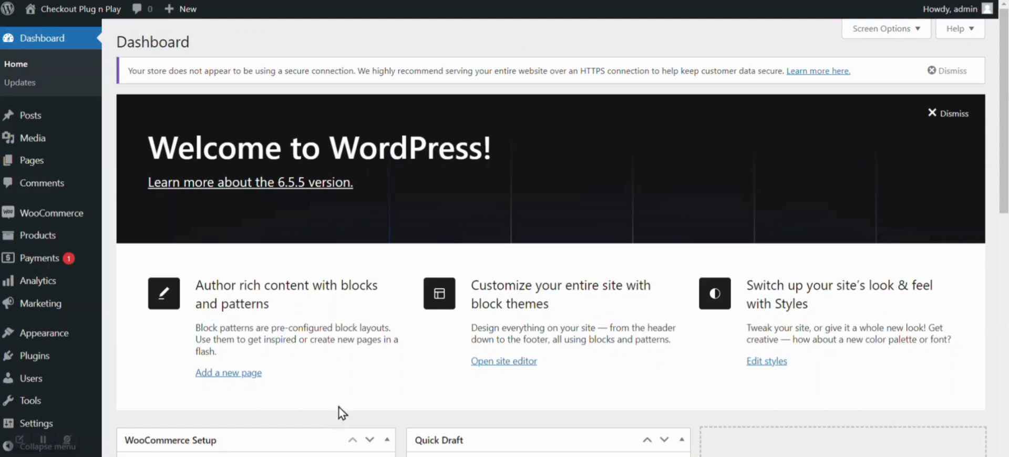
- Install the plugin from the uploaded file woocommerce-stripe-checkout-plug-and-play.zip and activate it
mouse_move(33, 359)
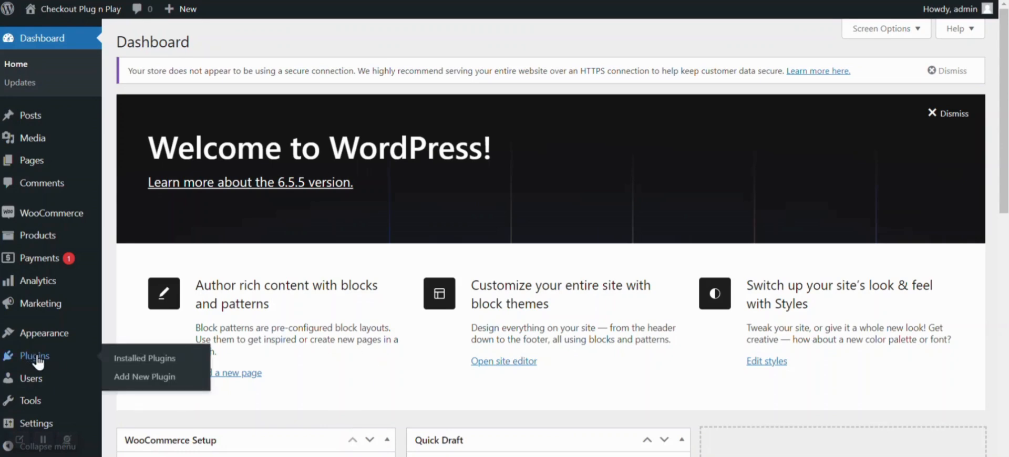
left_click(167, 382)
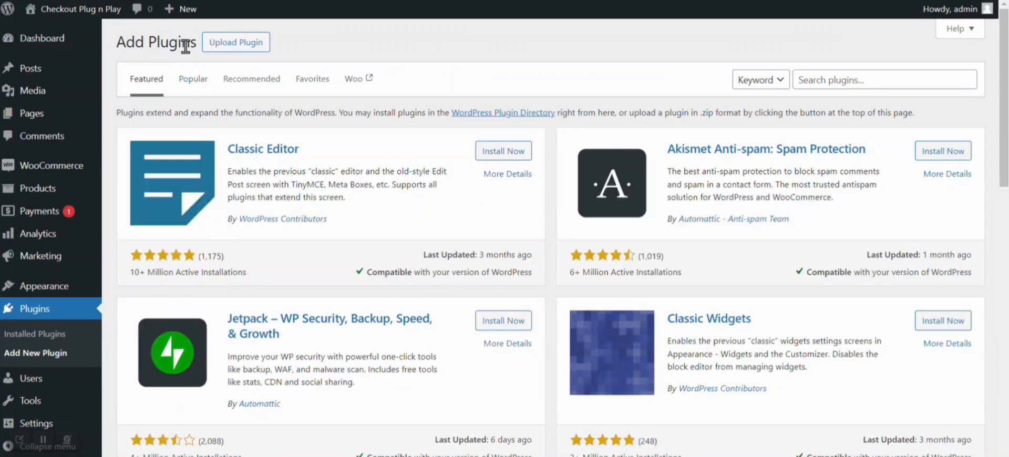
left_click(239, 43)
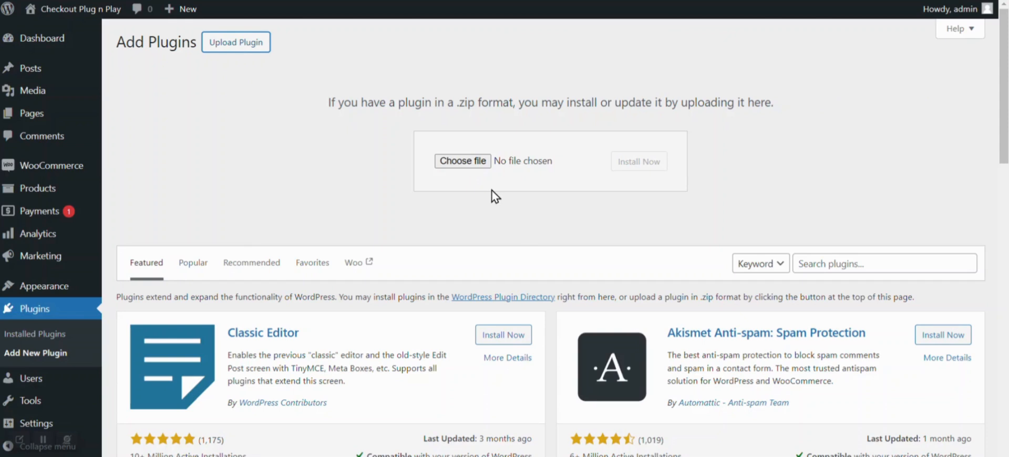
left_click(466, 165)
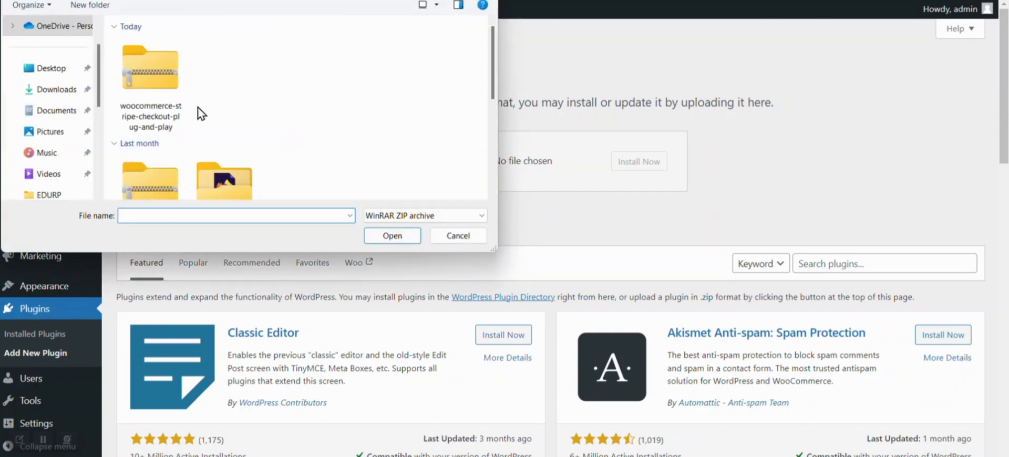
double_click(176, 118)
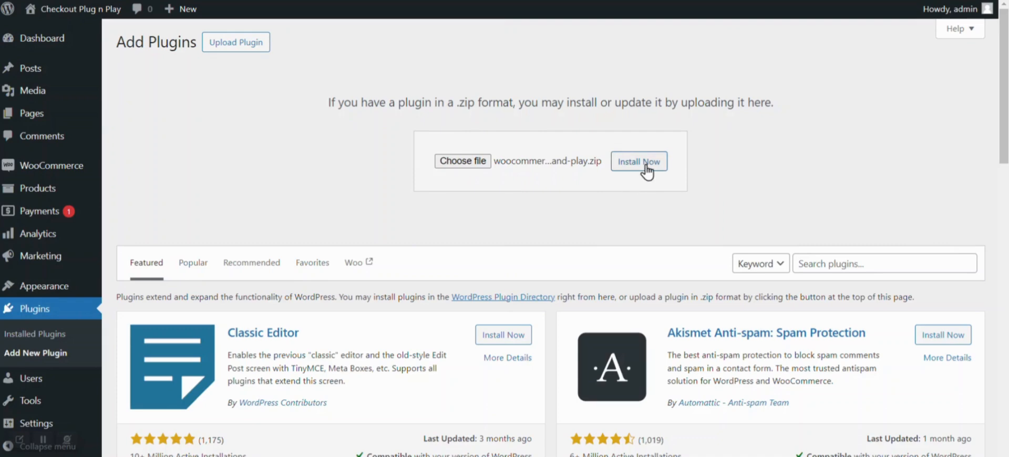
left_click(646, 165)
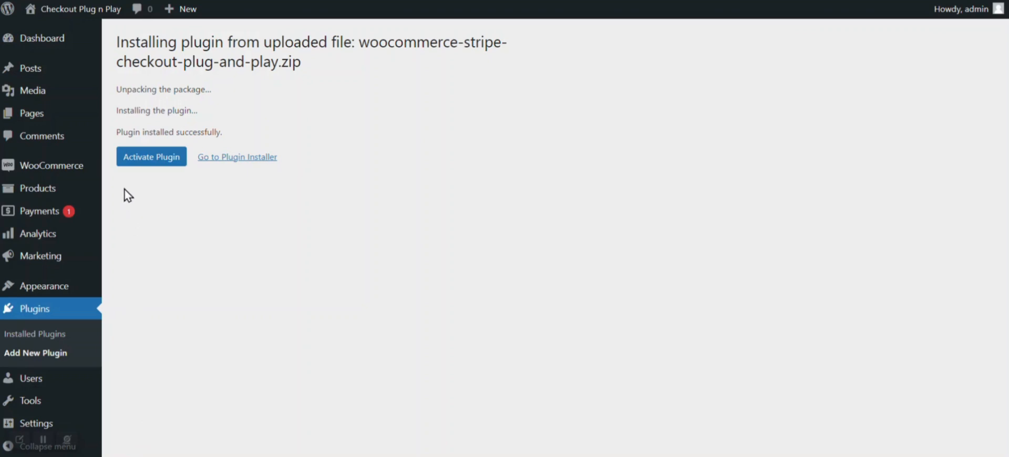
left_click(151, 158)
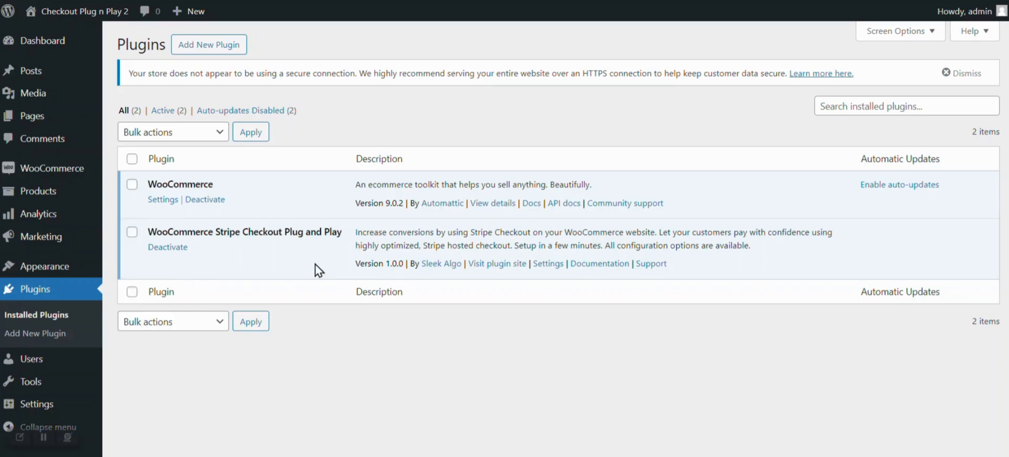
- Open the Stripe Checkout Plug and Play settings page of WooCommerce and review its Stripe Settings fields
mouse_move(39, 179)
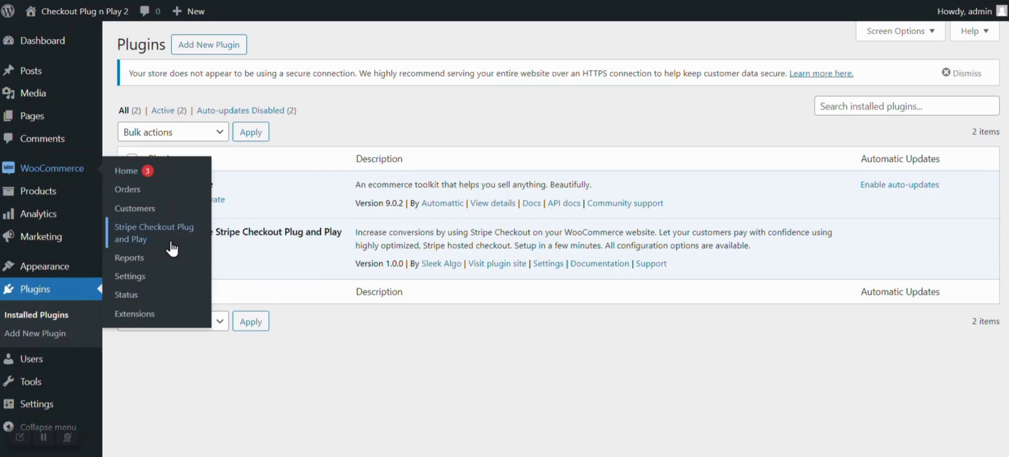
left_click(130, 240)
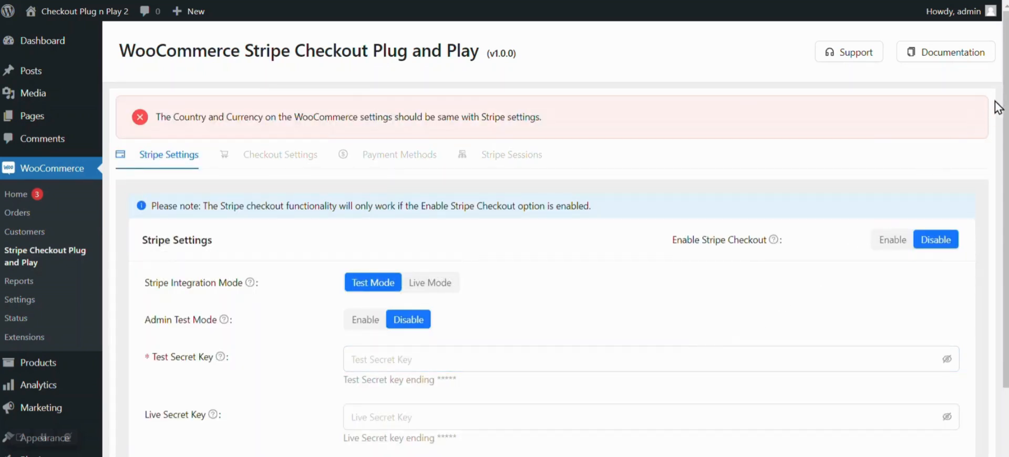
scroll(999, 107, "down", 1)
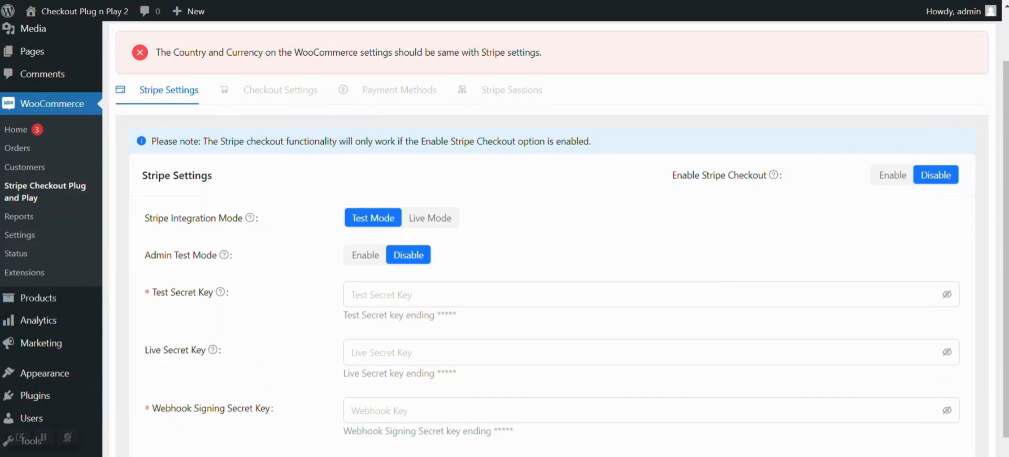
- Proceed from the store's cart containing the Hat to the checkout page and look over its form
left_click(44, 439)
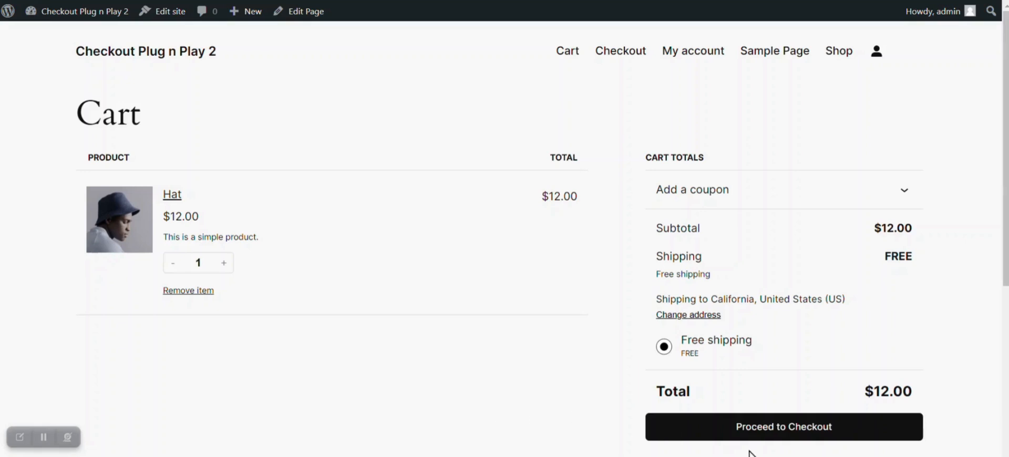
left_click(785, 434)
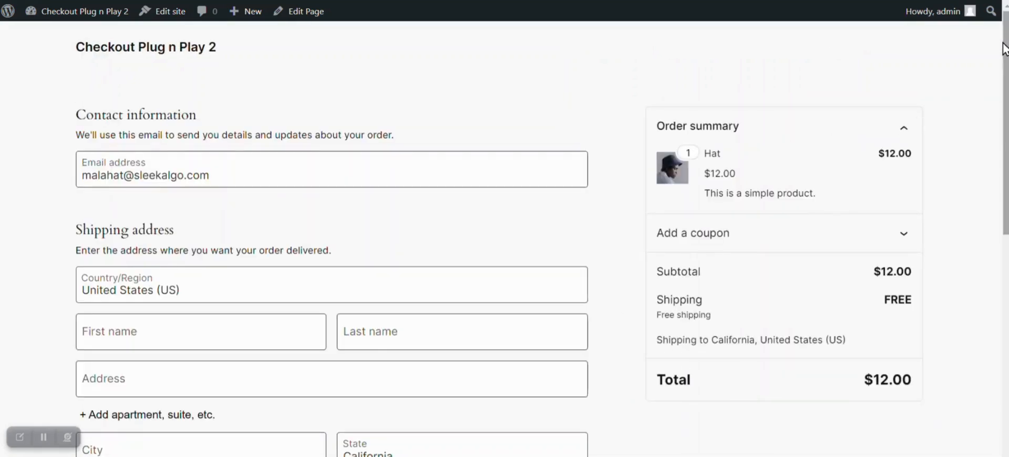
mouse_move(1005, 39)
left_mouse_down()
mouse_move(1005, 281)
mouse_move(1005, 49)
left_mouse_up()
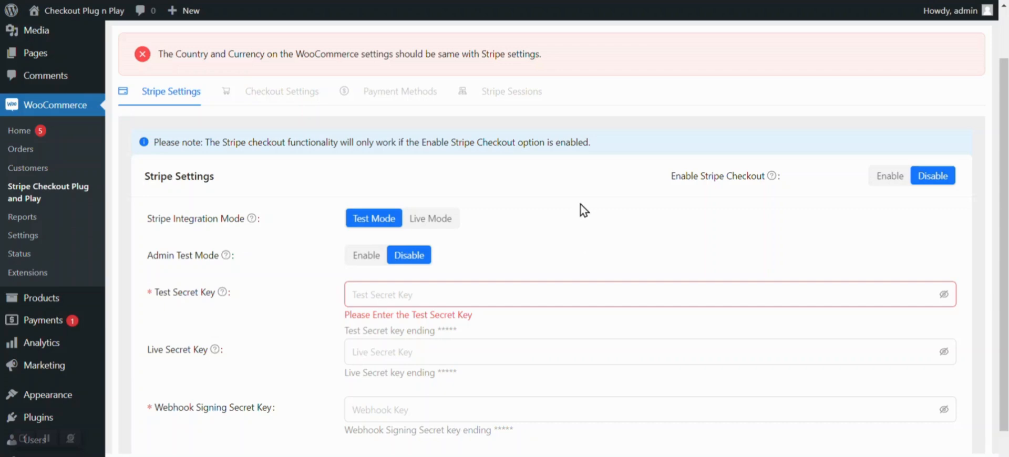
- Switch to the Stripe dashboard in test mode, then reveal and copy the secret key from the developers' API keys
key("ctrl+Tab")
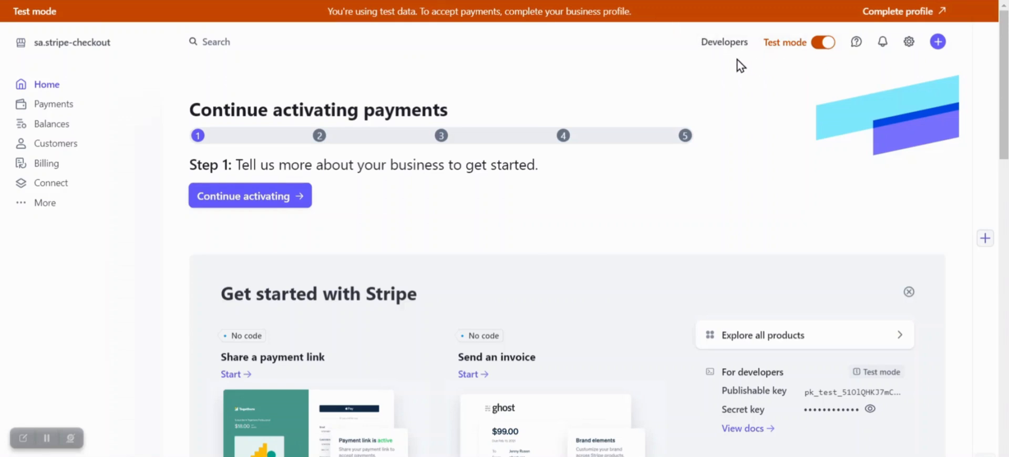
left_click(723, 52)
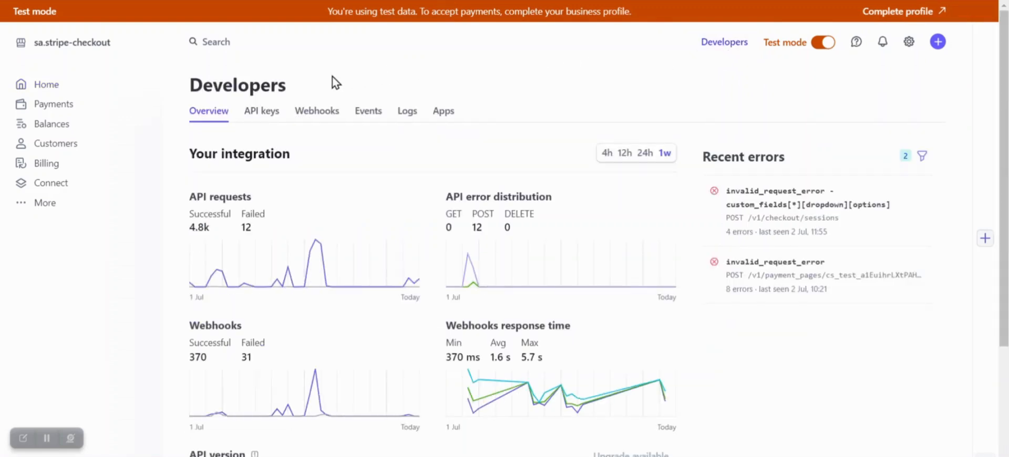
left_click(267, 118)
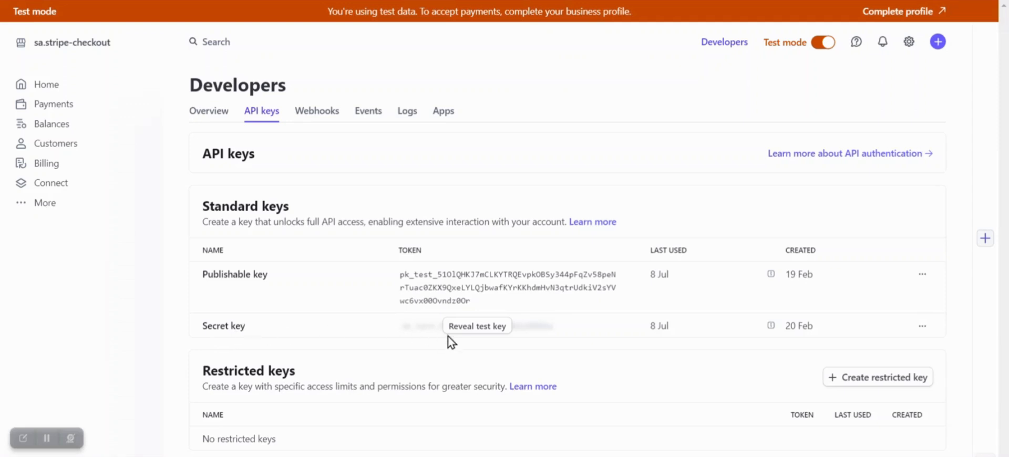
left_click(478, 329)
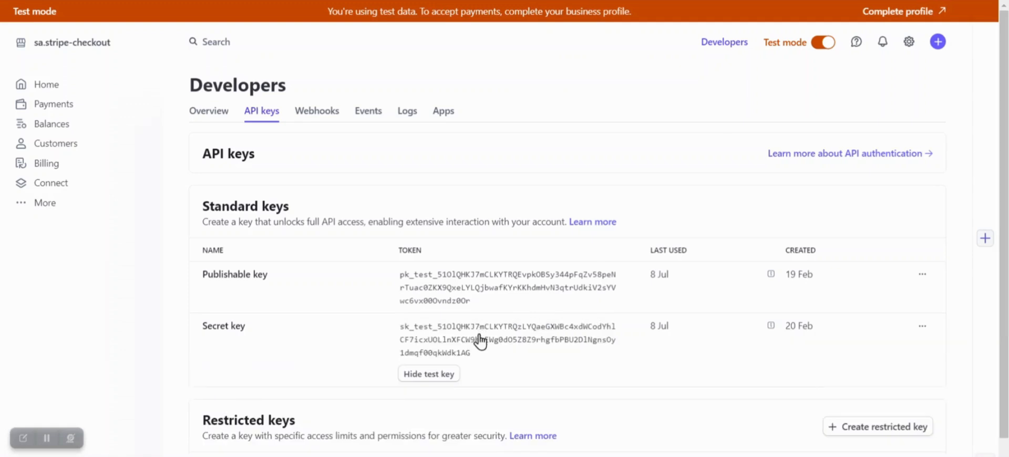
left_click(480, 340)
- Switch back to the WordPress plugin settings and paste the copied key as the Test Secret Key
left_click(443, 4)
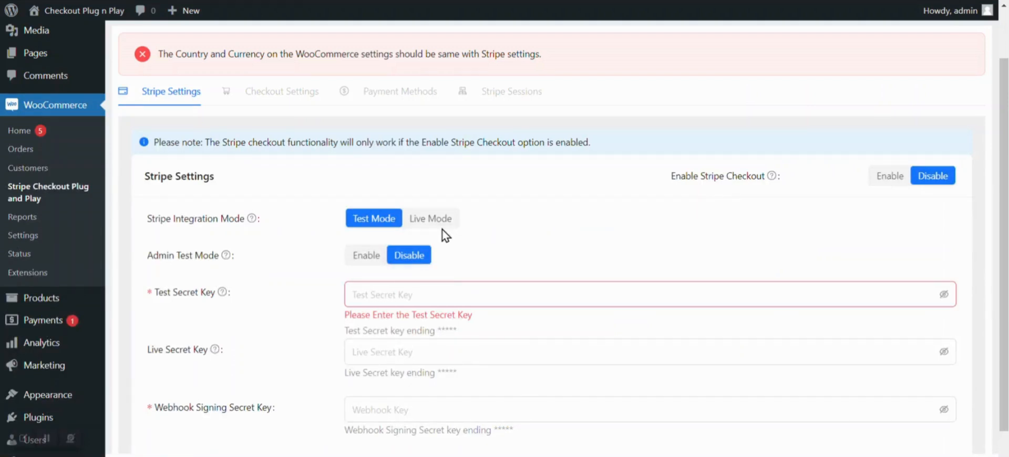
left_click(444, 296)
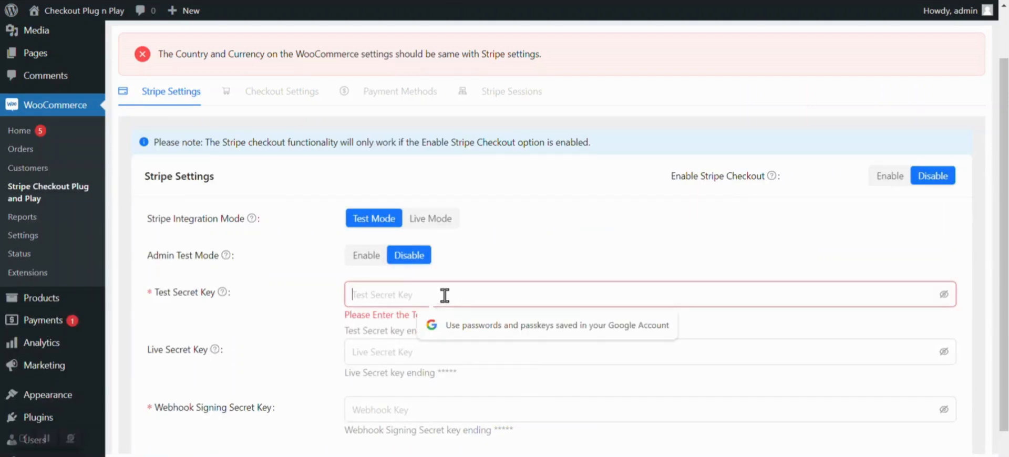
key("ctrl+v")
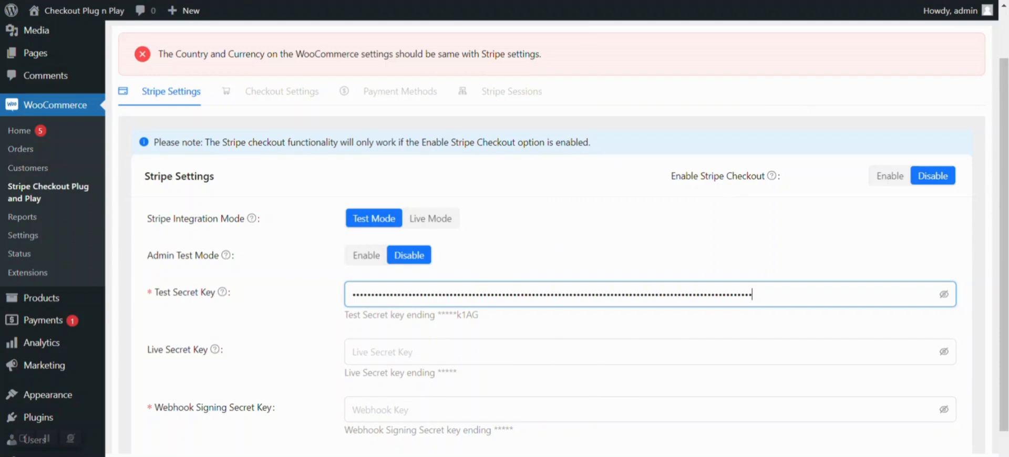
left_click(478, 3)
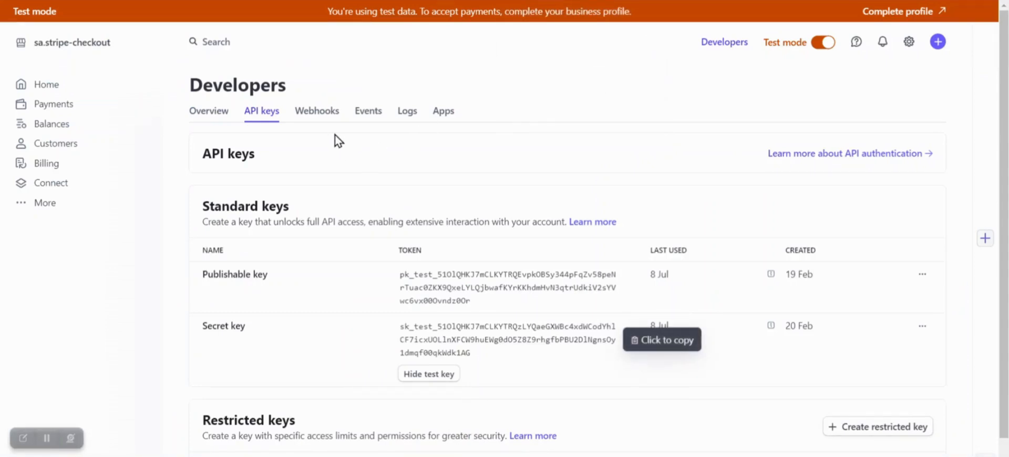
left_click(329, 118)
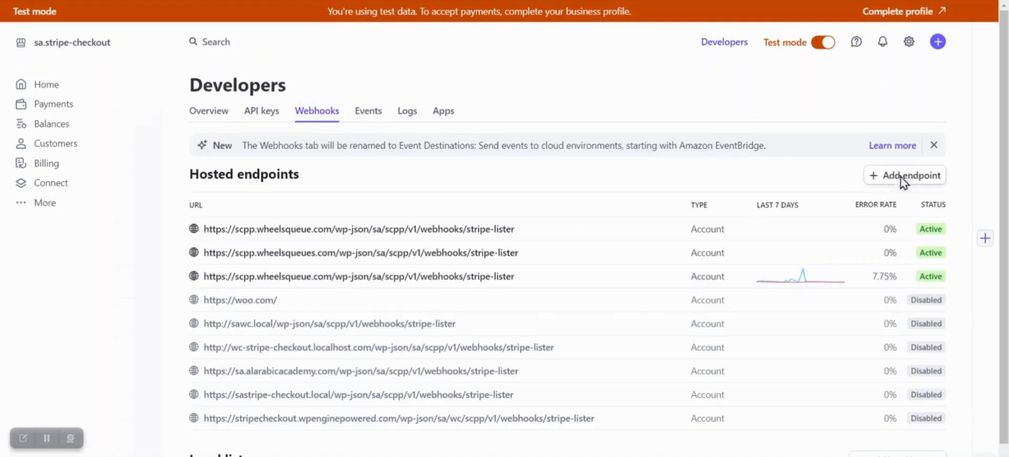
left_click(899, 179)
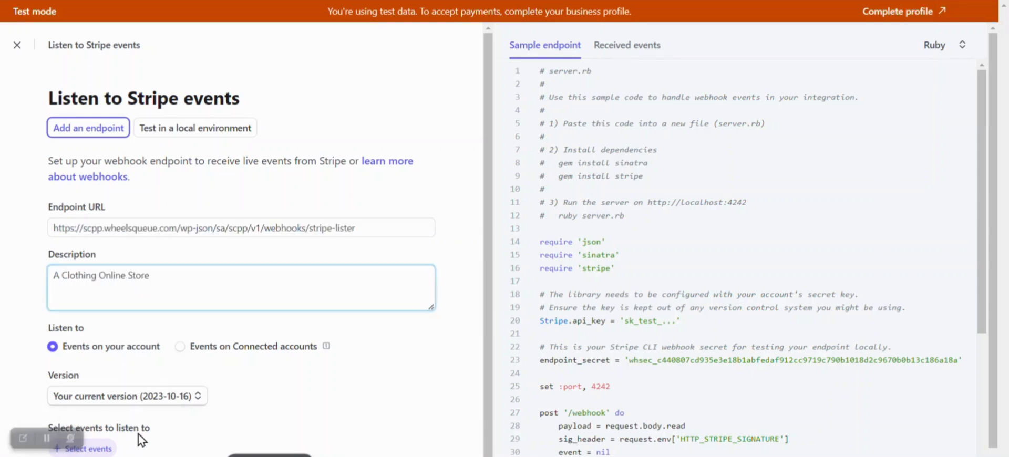
left_click(141, 440)
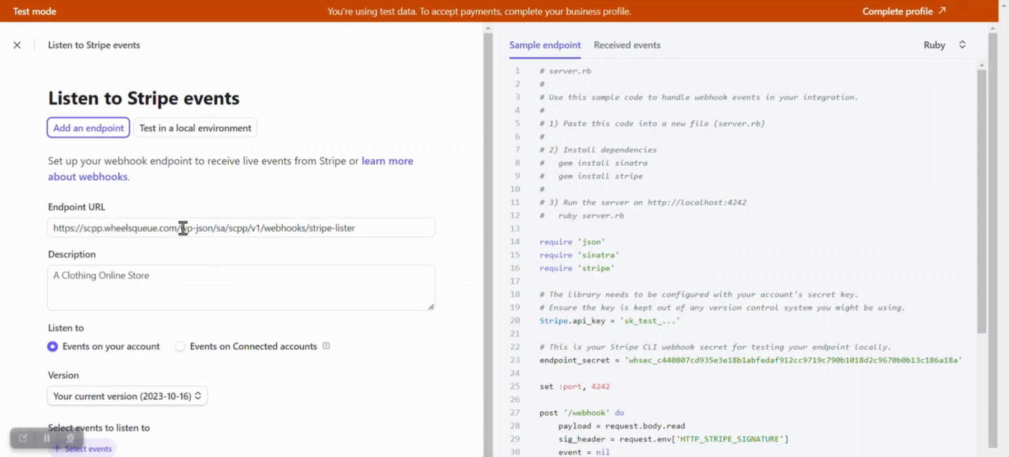
left_click_drag(180, 227, 358, 228)
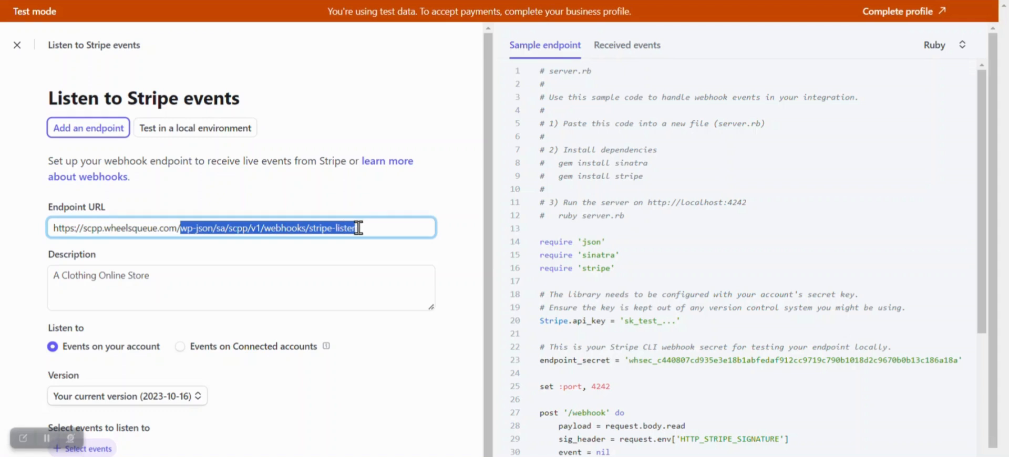
left_click(205, 283)
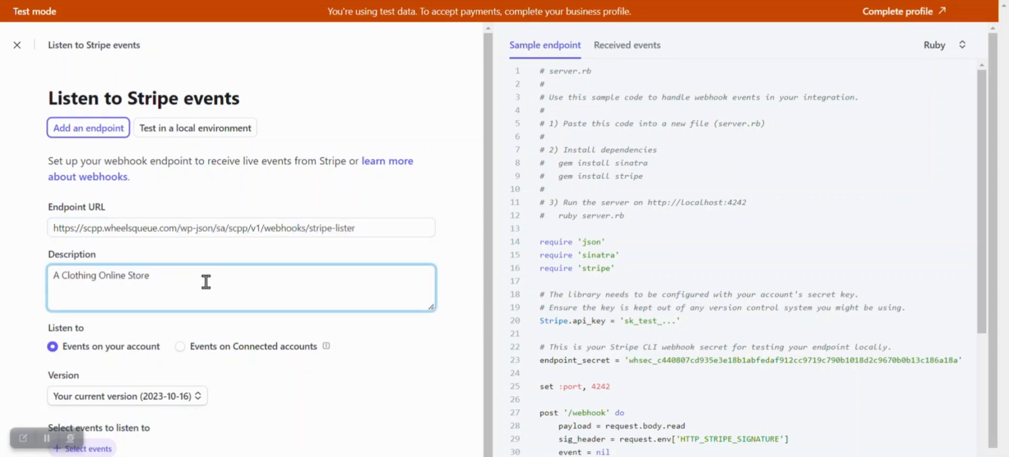
- Choose all events for the webhook endpoint to listen to and add them
scroll(206, 282, "down", 1)
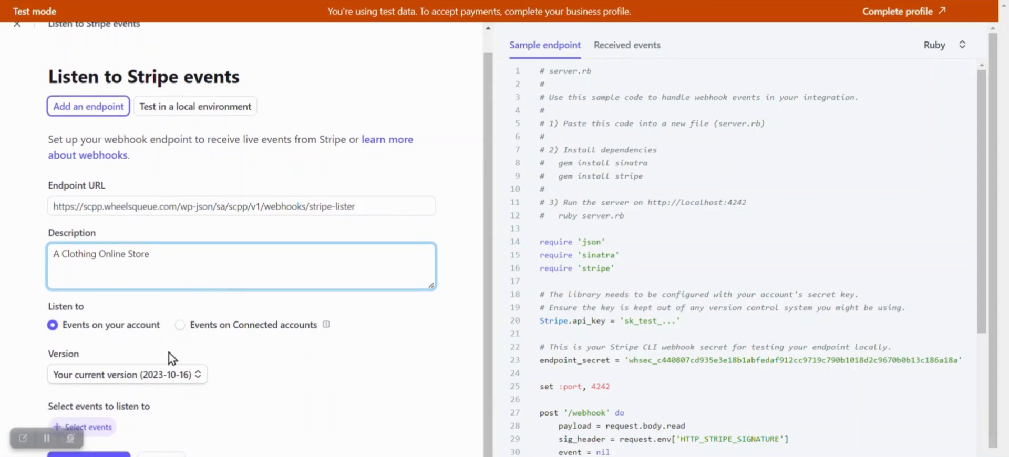
left_click(106, 433)
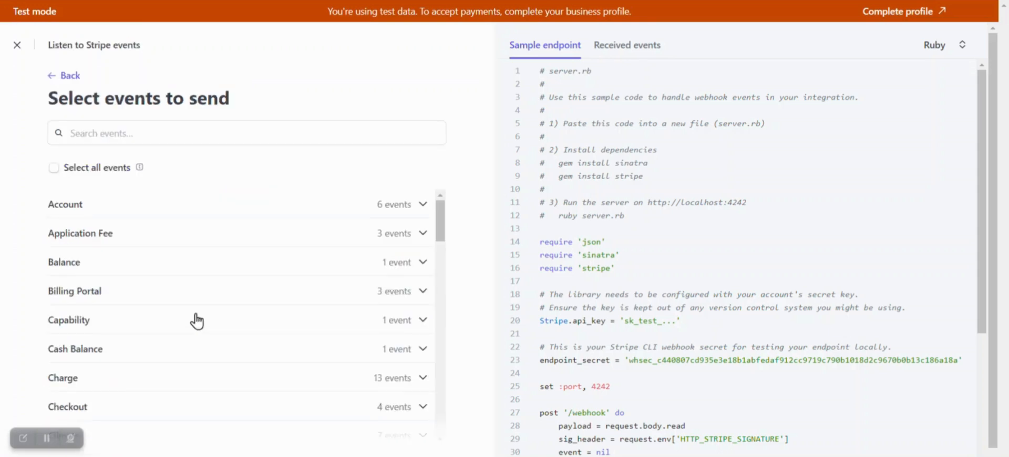
scroll(196, 319, "down", 10)
scroll(197, 320, "down", 8)
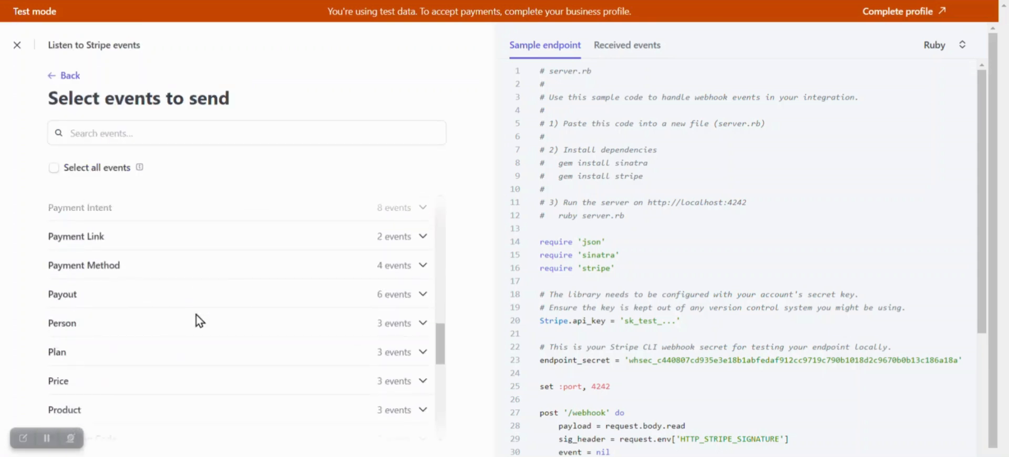
scroll(198, 319, "up", 15)
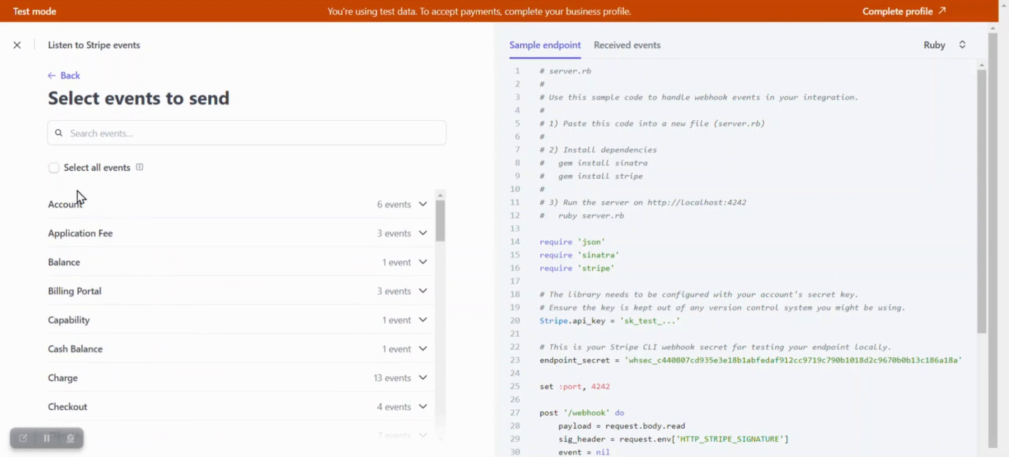
left_click(55, 168)
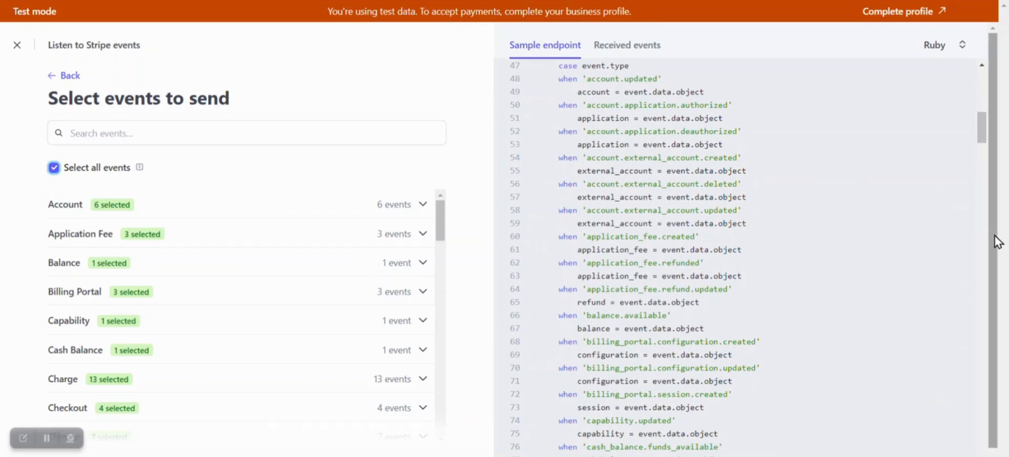
left_click_drag(993, 241, 1000, 323)
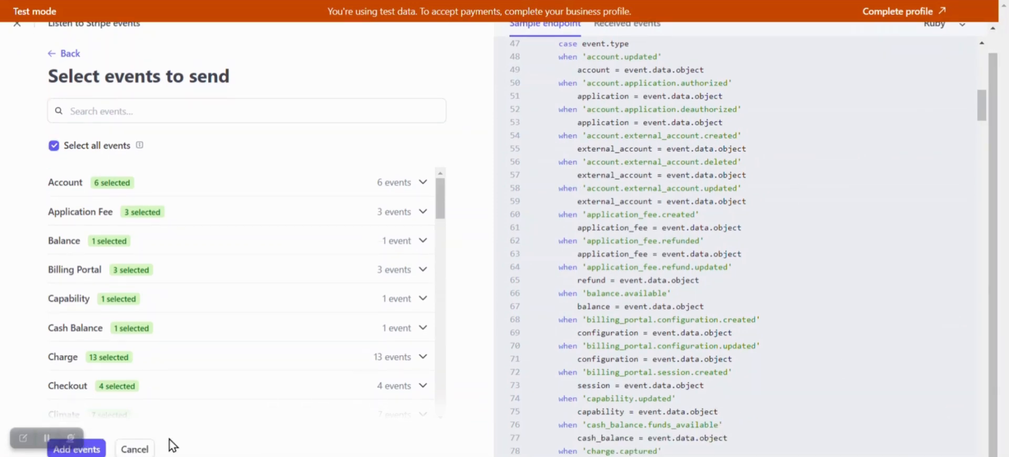
left_click(97, 450)
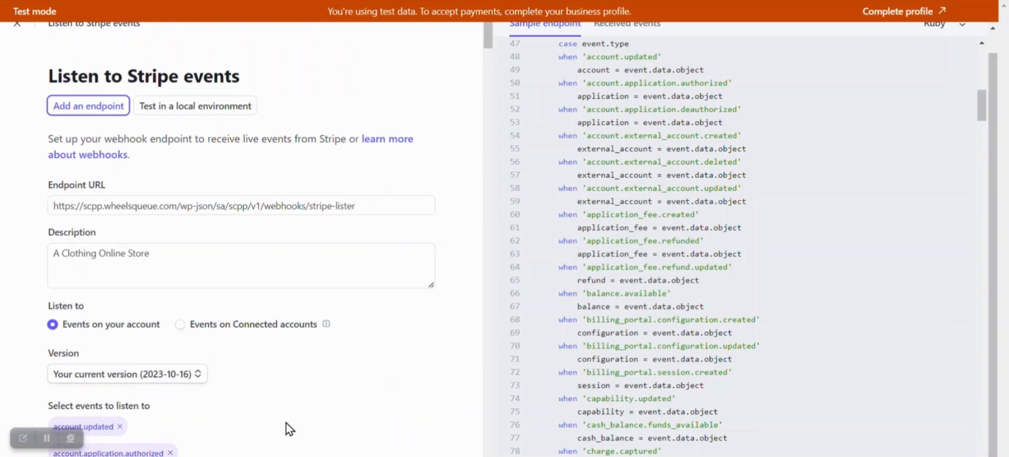
- Check the list of events selected for the webhook and add the endpoint
scroll(288, 429, "down", 10)
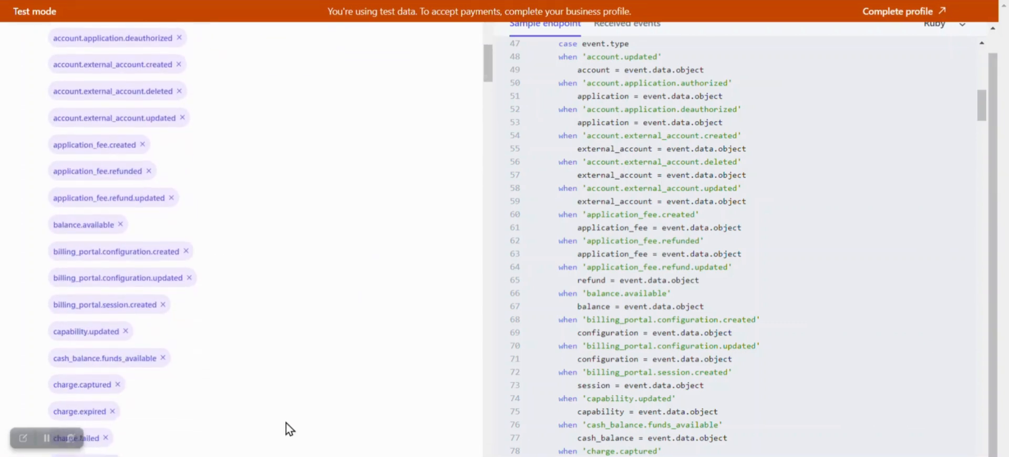
scroll(288, 429, "down", 9)
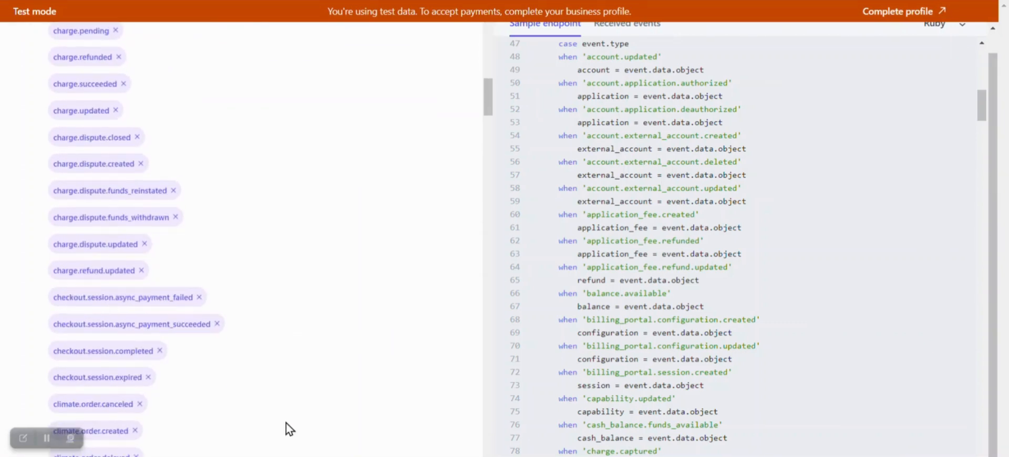
scroll(288, 428, "down", 1)
scroll(288, 429, "up", 4)
scroll(288, 428, "down", 10)
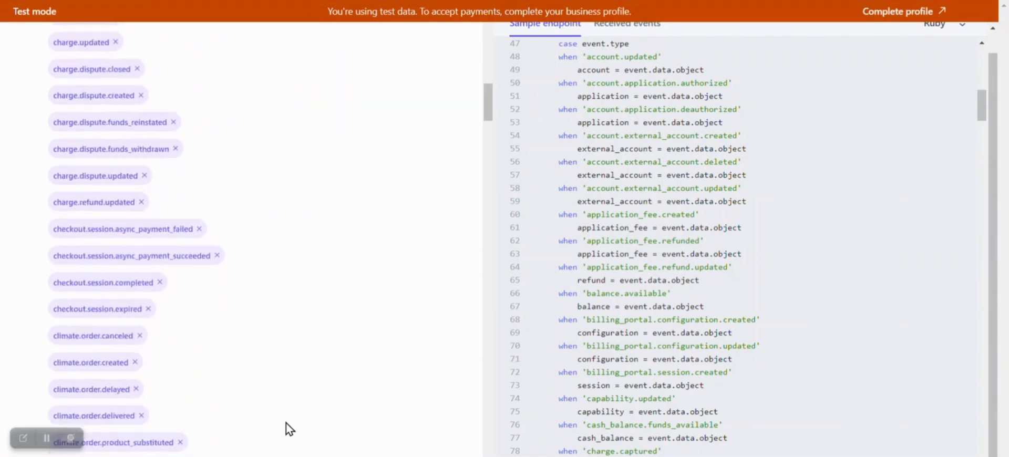
scroll(288, 428, "down", 20)
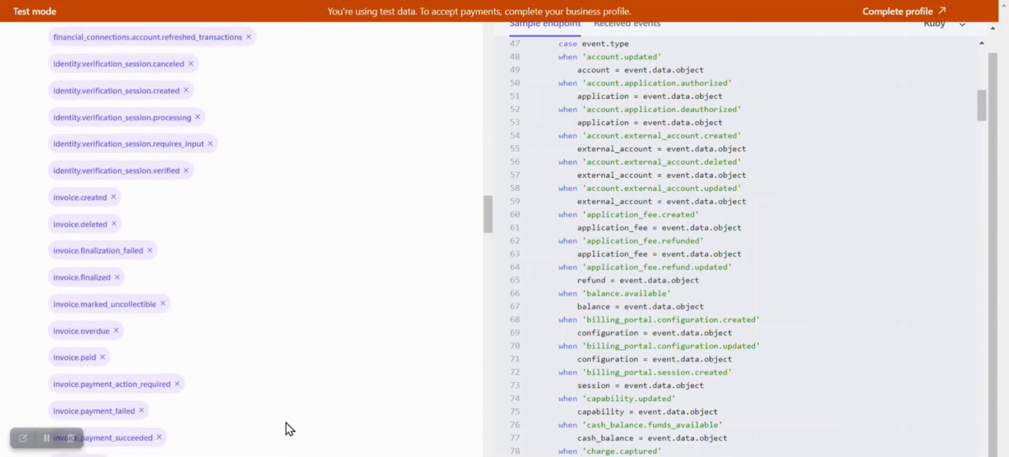
scroll(288, 428, "down", 20)
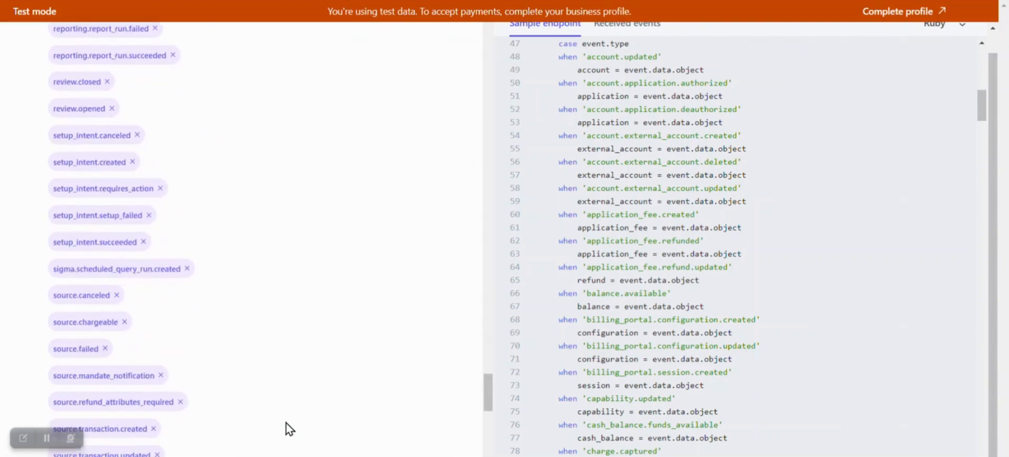
scroll(287, 429, "down", 5)
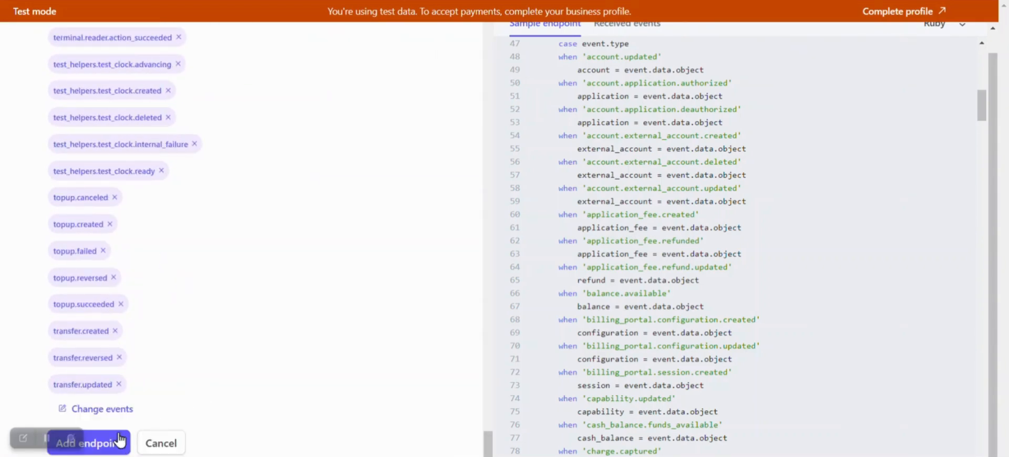
left_click(105, 444)
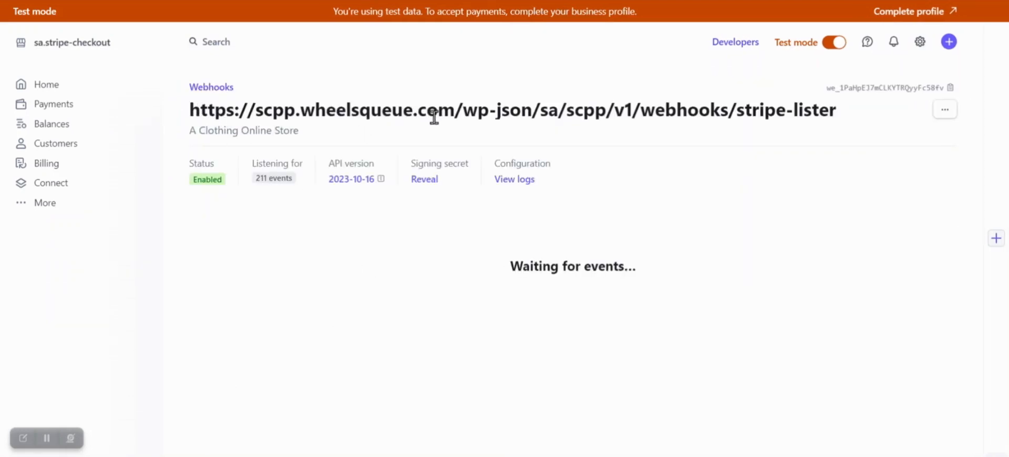
- Reveal and copy the endpoint's signing secret, and paste it as the Webhook Signing Secret Key in the WordPress plugin settings
left_click(427, 180)
left_click_drag(410, 178, 589, 179)
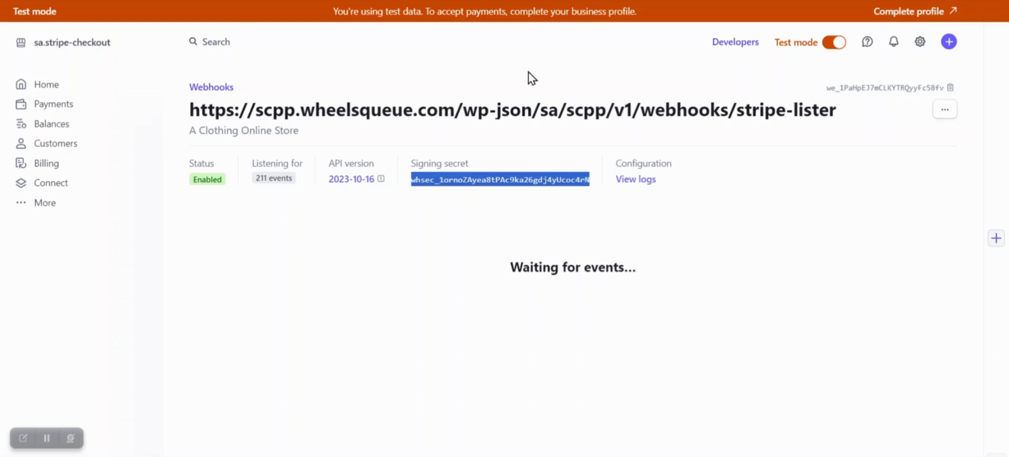
key("alt+Tab")
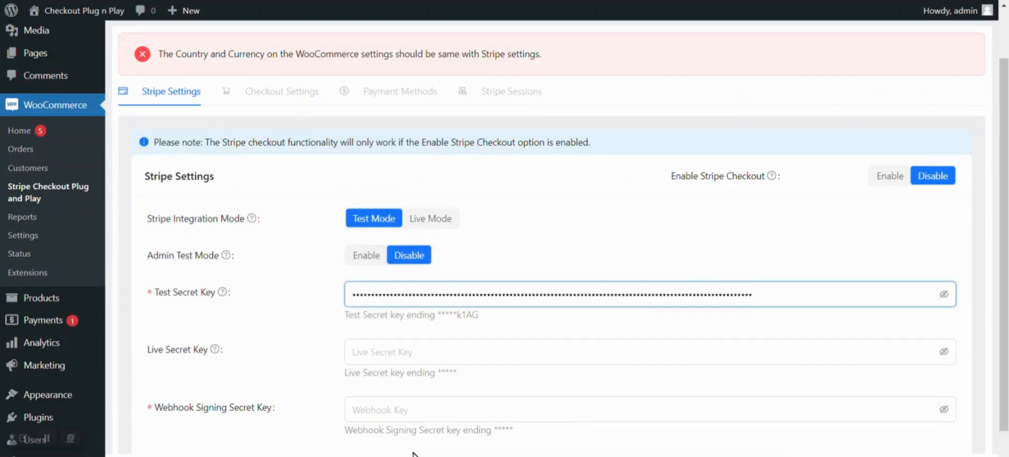
left_click(421, 409)
key("ctrl+v")
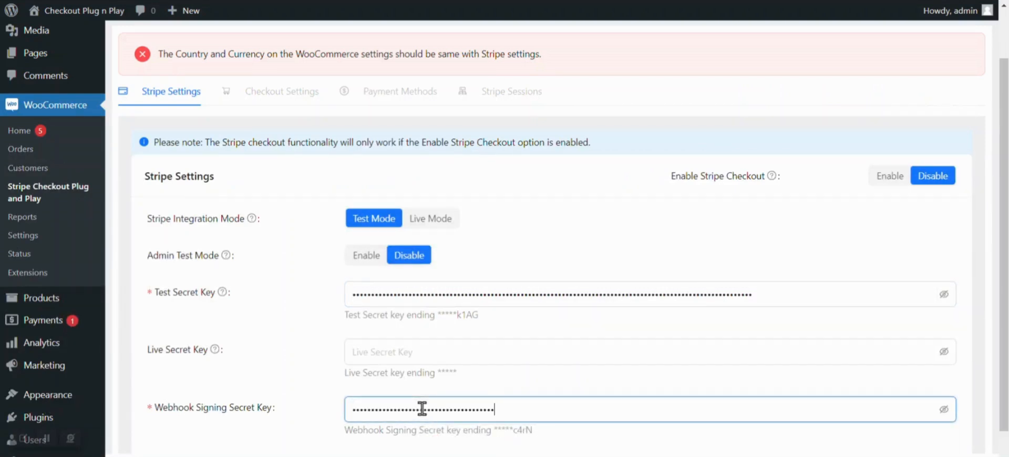
- Enable Stripe Checkout in the Stripe Settings and submit them
scroll(422, 408, "down", 1)
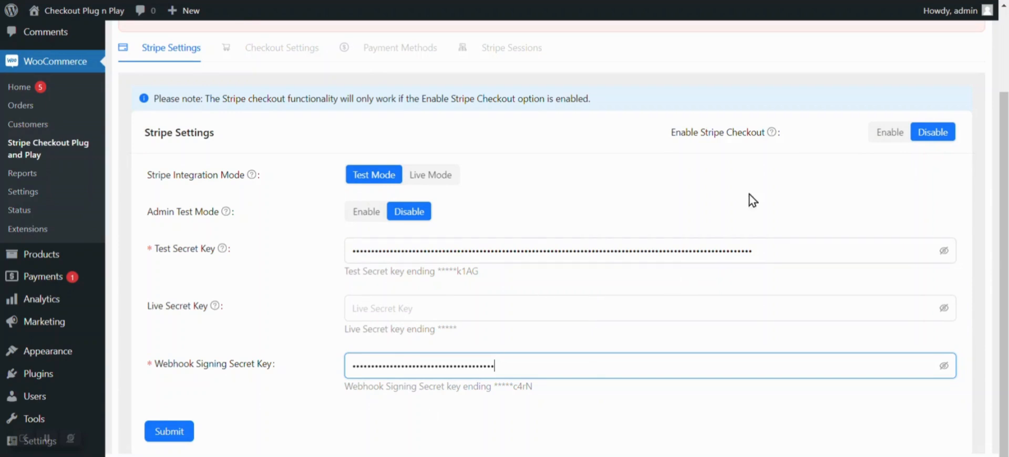
left_click(878, 138)
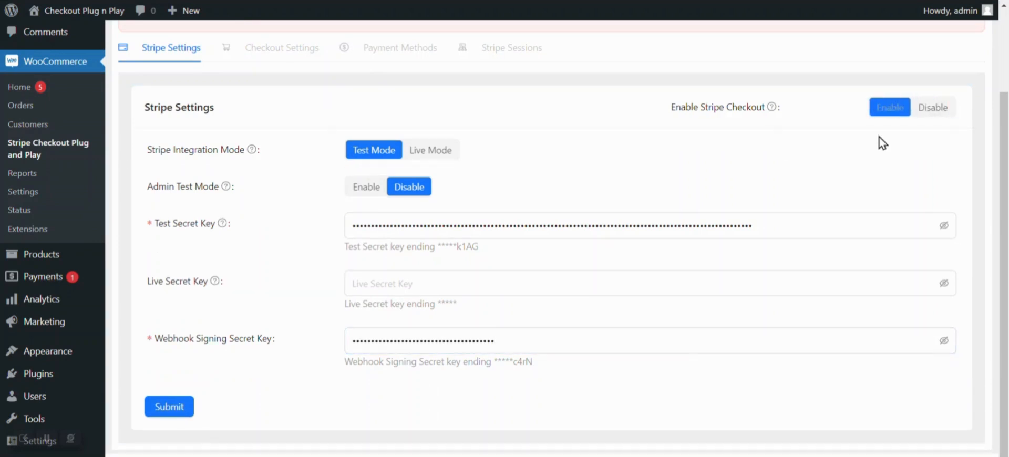
left_click(179, 407)
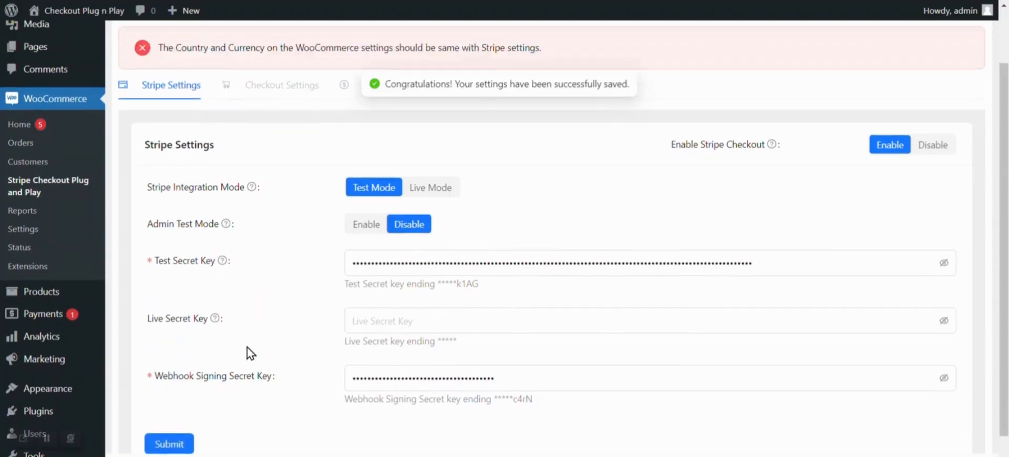
- Reload the plugin settings page and look over the saved Stripe Settings
scroll(250, 352, "up", 2)
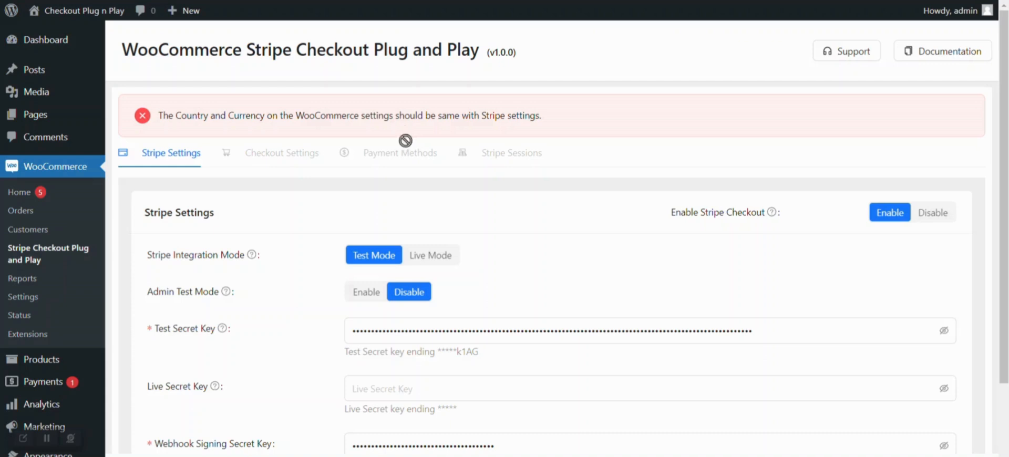
scroll(409, 231, "down", 2)
scroll(410, 231, "up", 2)
key("F5")
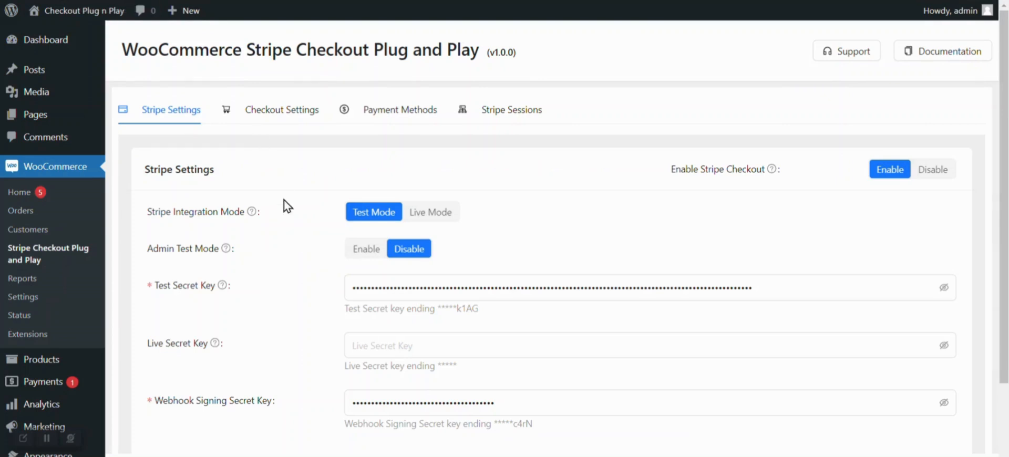
scroll(288, 206, "down", 2)
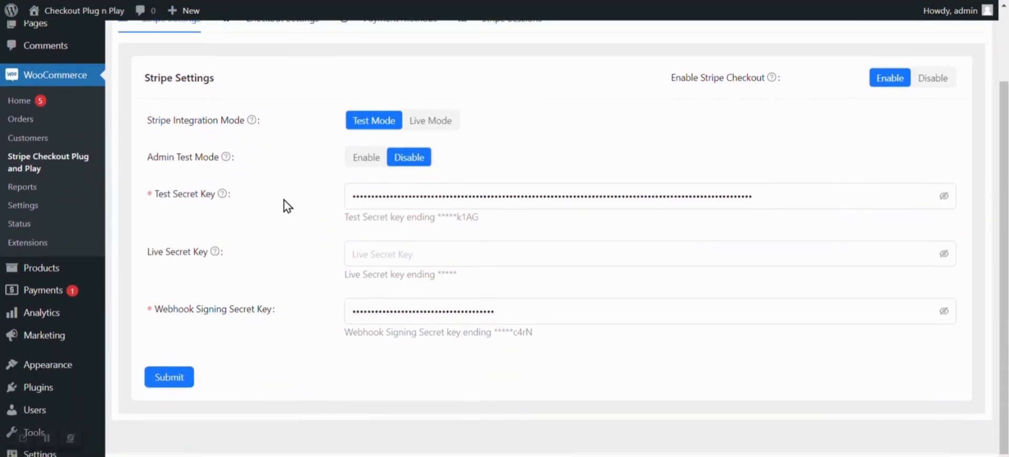
scroll(287, 206, "up", 1)
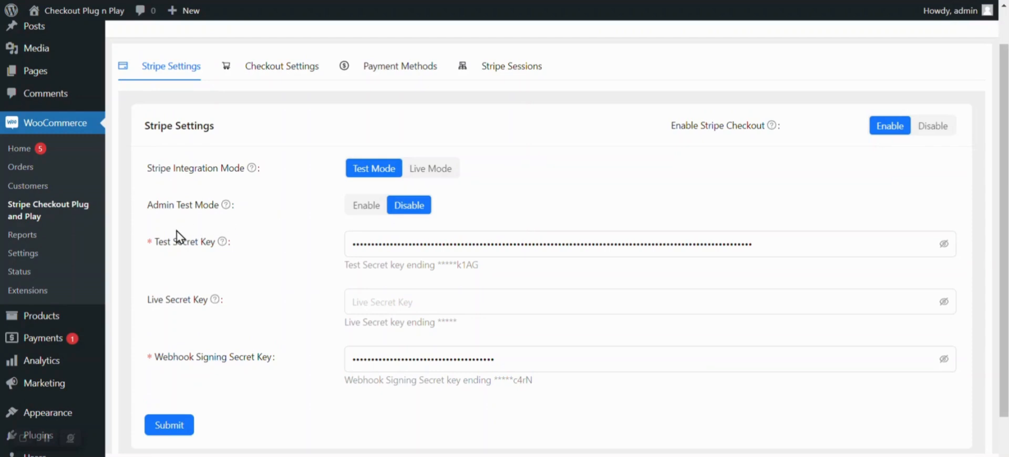
- In the WooCommerce payment settings, enable Stripe Checkout as a payment method and save the changes
left_click(23, 253)
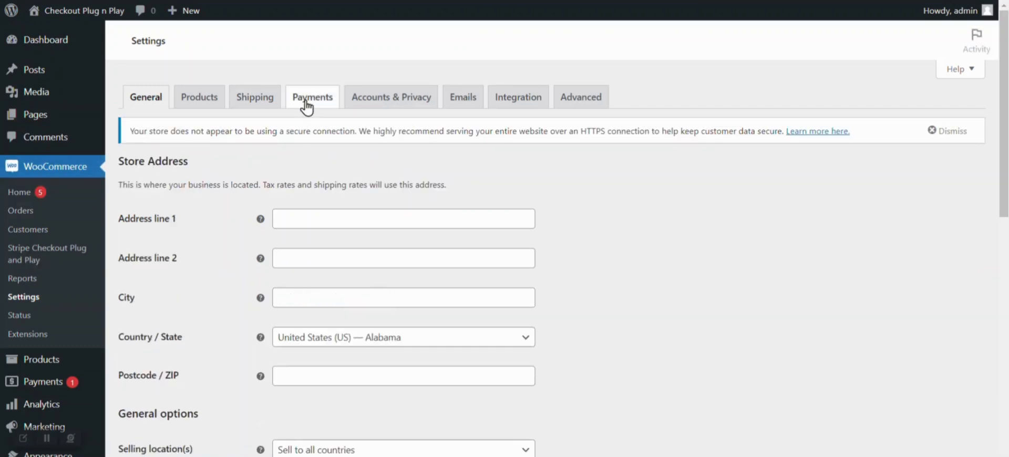
left_click(307, 105)
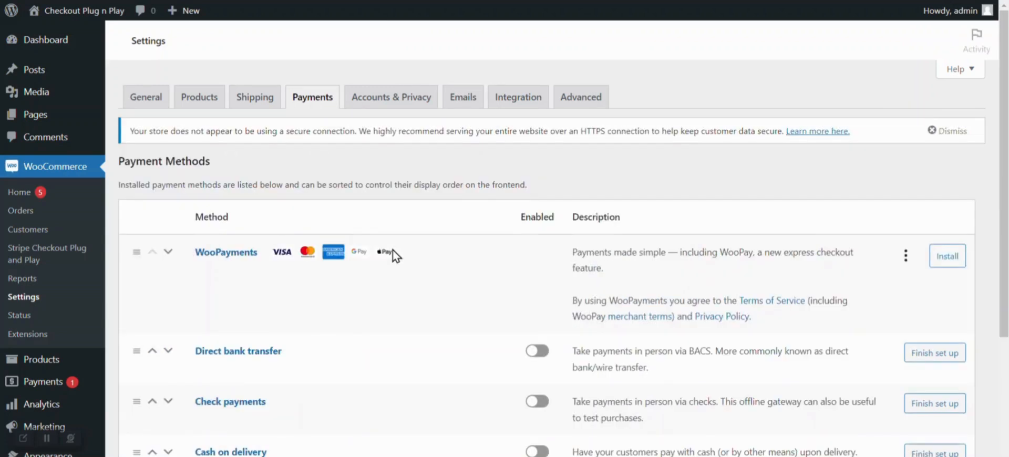
scroll(395, 256, "down", 4)
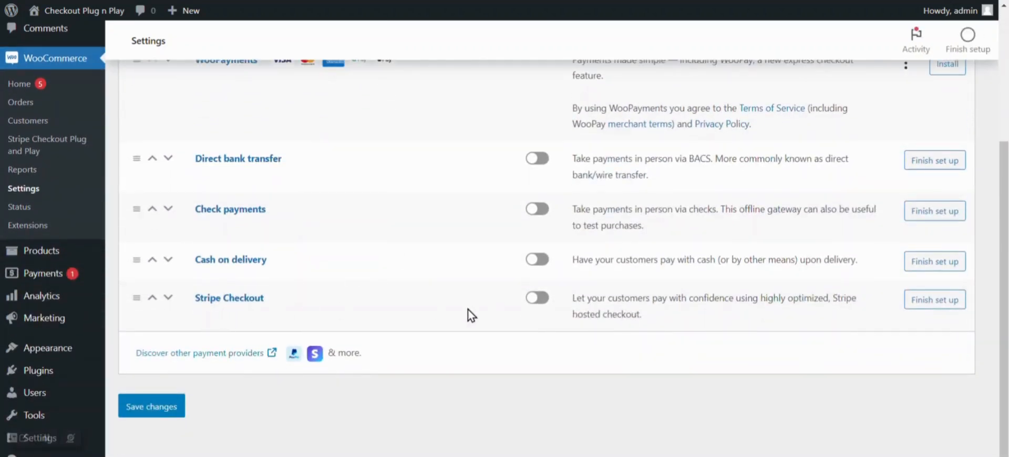
left_click(545, 300)
left_click(142, 412)
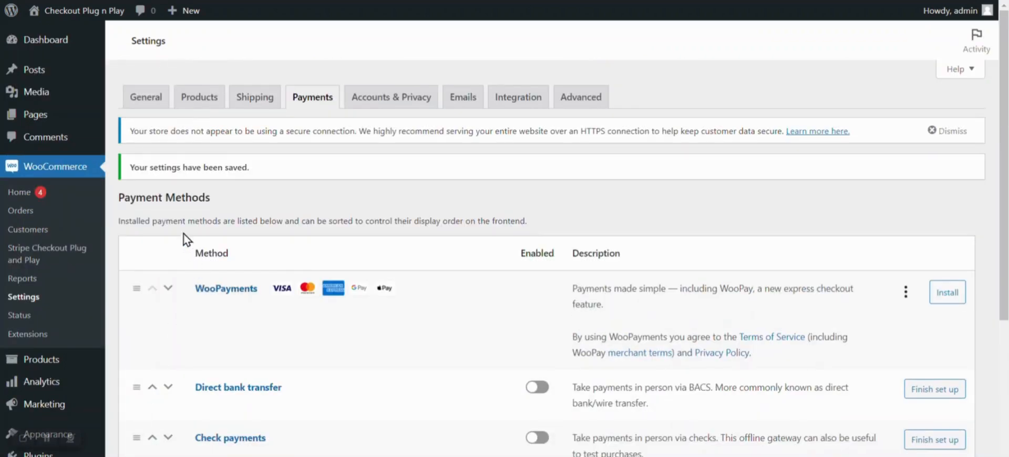
scroll(423, 225, "down", 5)
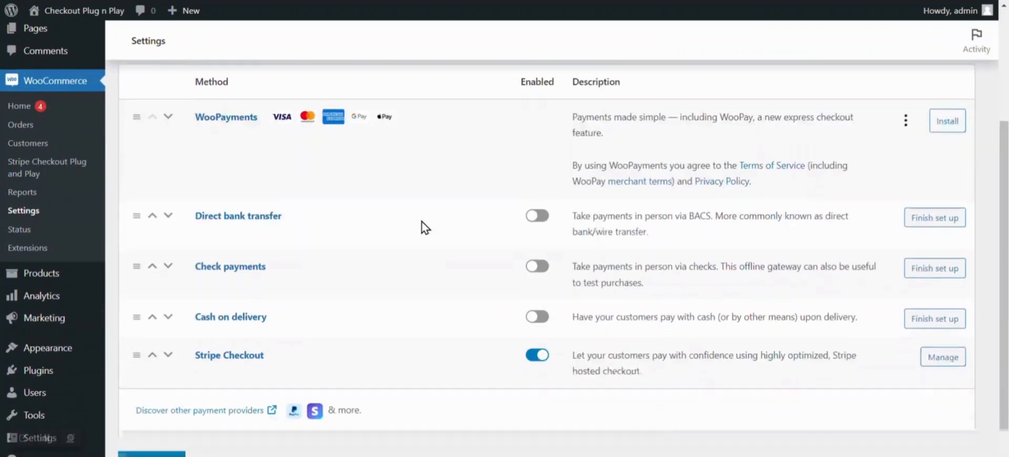
scroll(423, 225, "up", 5)
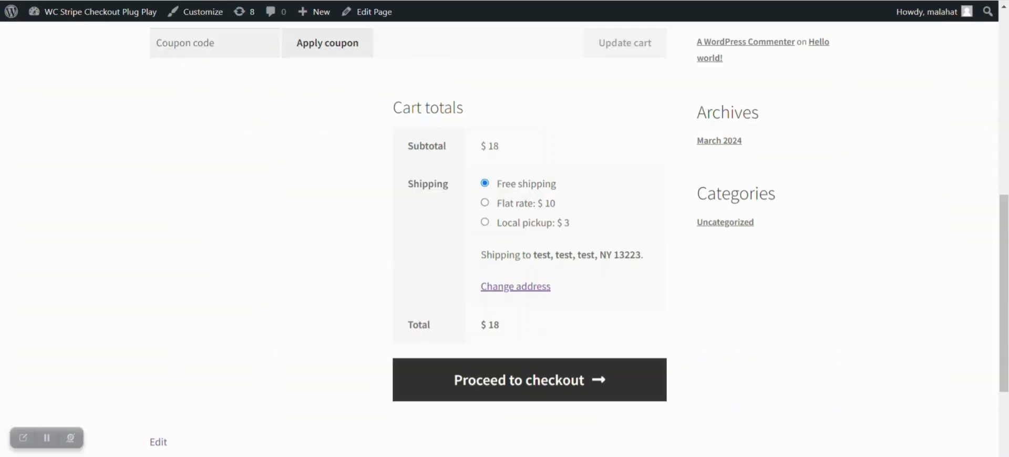
- Review the storefront cart containing the Beanie and proceed to checkout
scroll(829, 272, "up", 7)
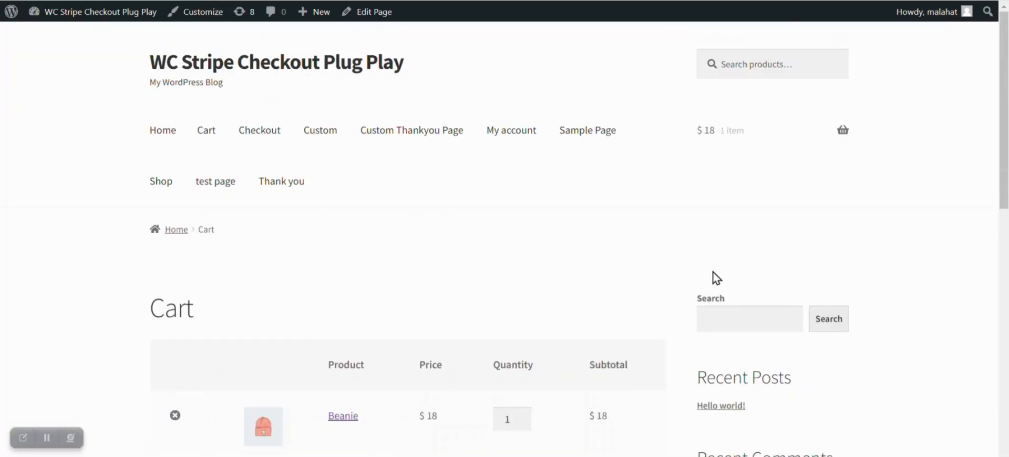
left_click_drag(1001, 113, 1001, 296)
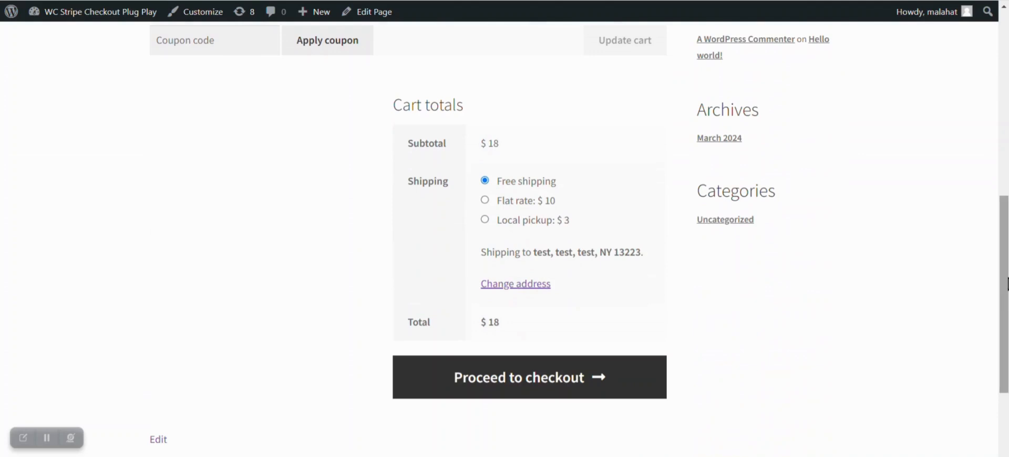
left_click(548, 381)
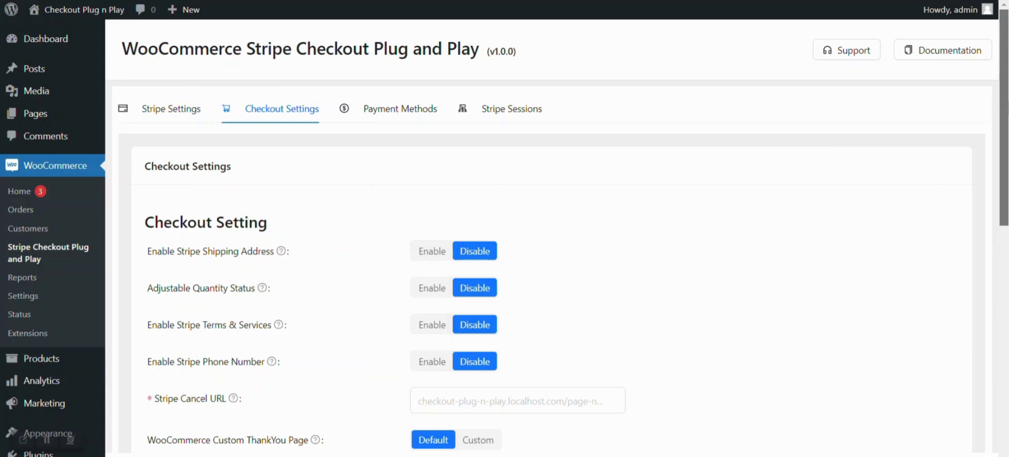
- Examine the plugin's Checkout Settings from the shipping address option to the custom field options, and view the Stripe payment page
scroll(551, 236, "down", 2)
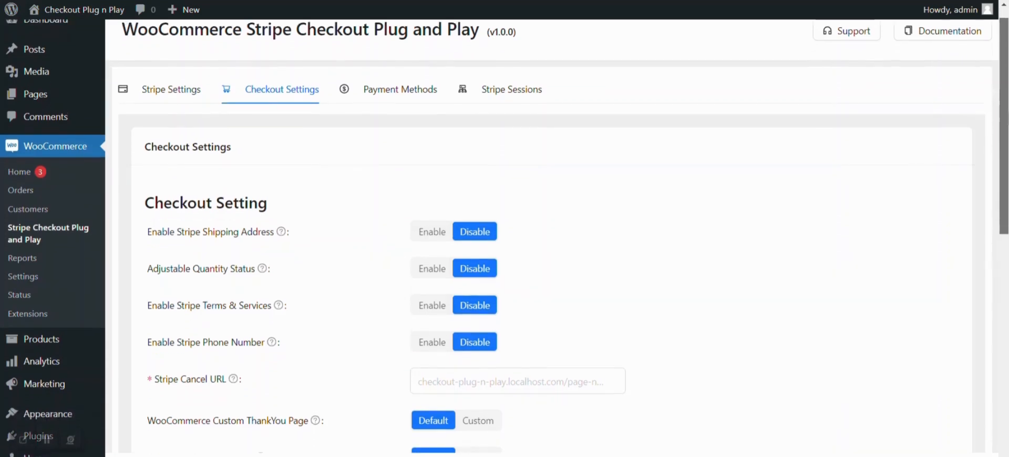
scroll(552, 236, "down", 2)
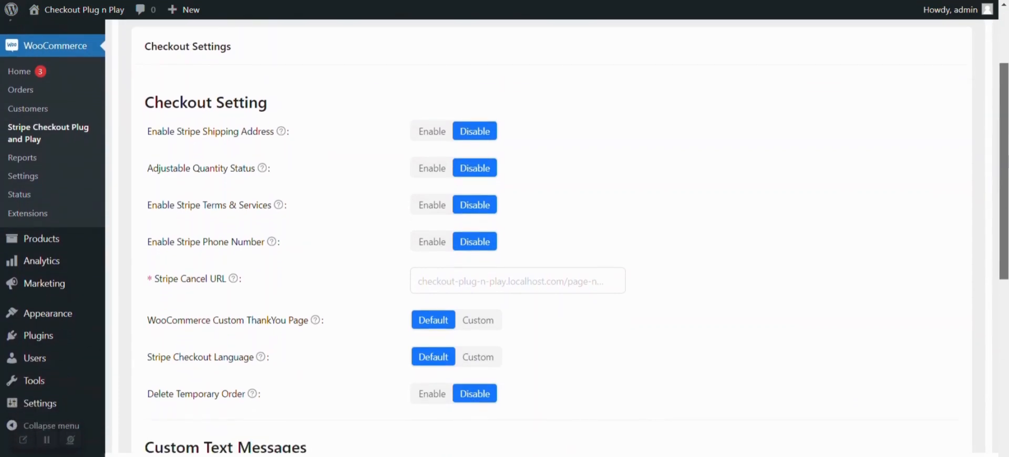
scroll(551, 237, "down", 1)
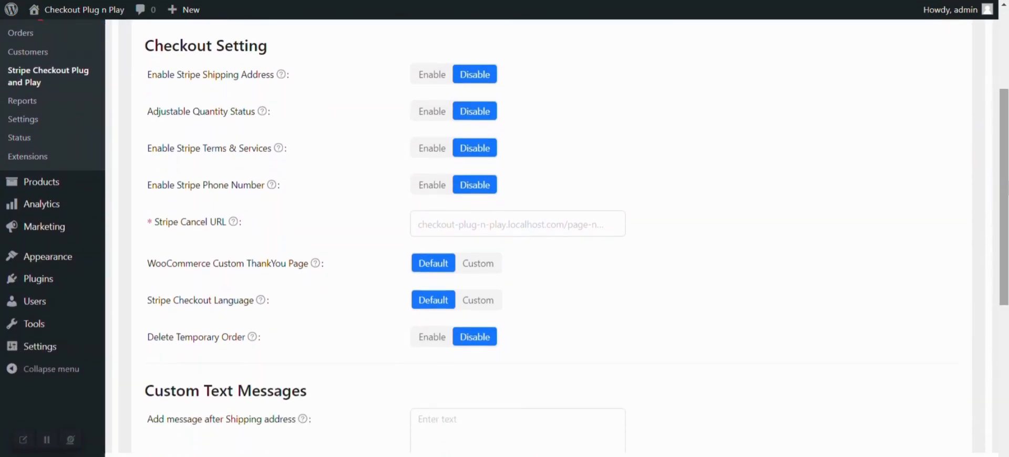
left_click_drag(1004, 163, 1004, 275)
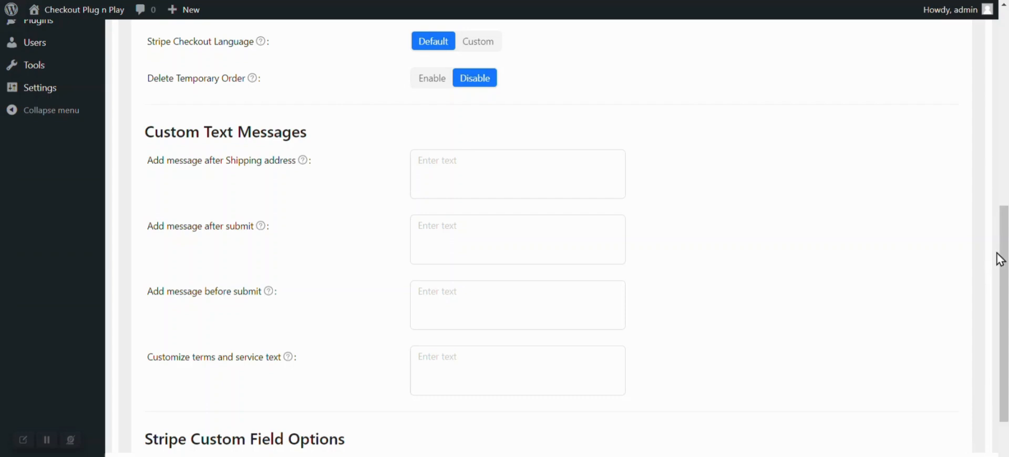
left_click_drag(1004, 226, 1003, 271)
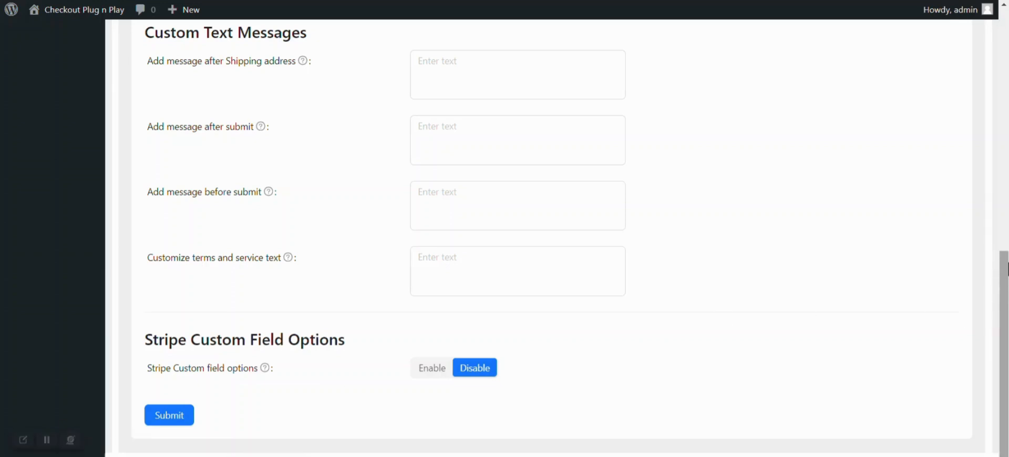
left_click_drag(1004, 270, 1005, 48)
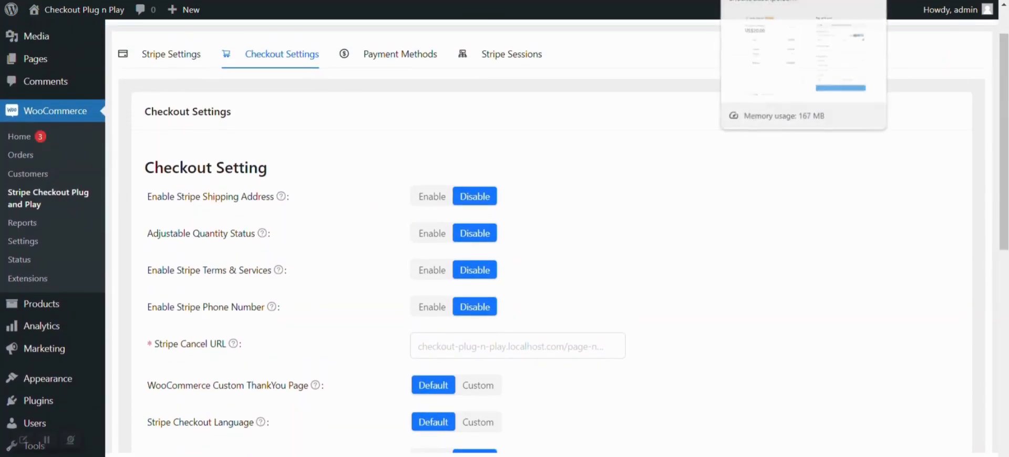
left_click(746, 2)
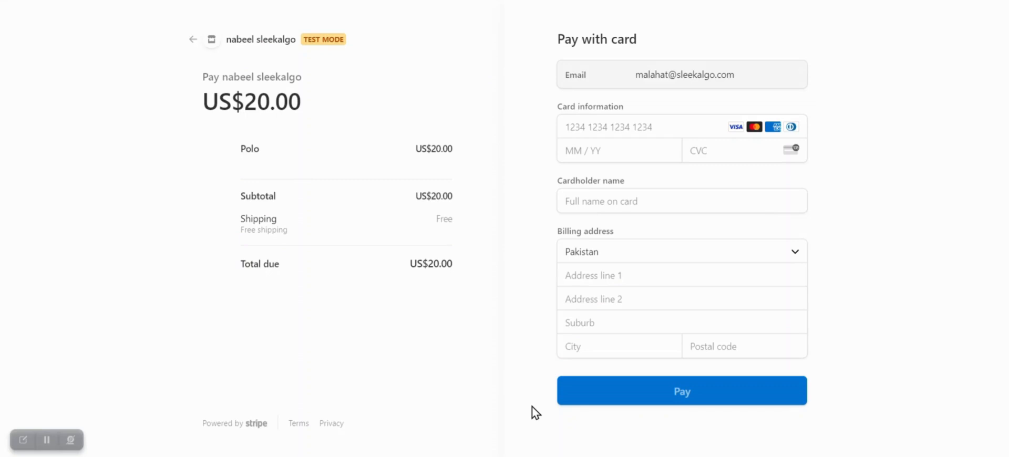
left_click(47, 442)
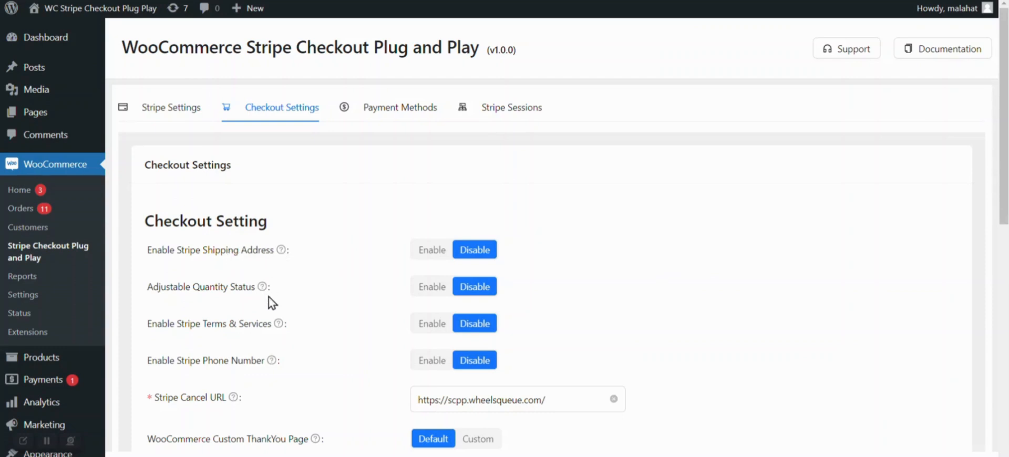
- Turn on the Stripe Shipping Address option in the plugin's Checkout Settings
mouse_move(282, 251)
left_click(426, 252)
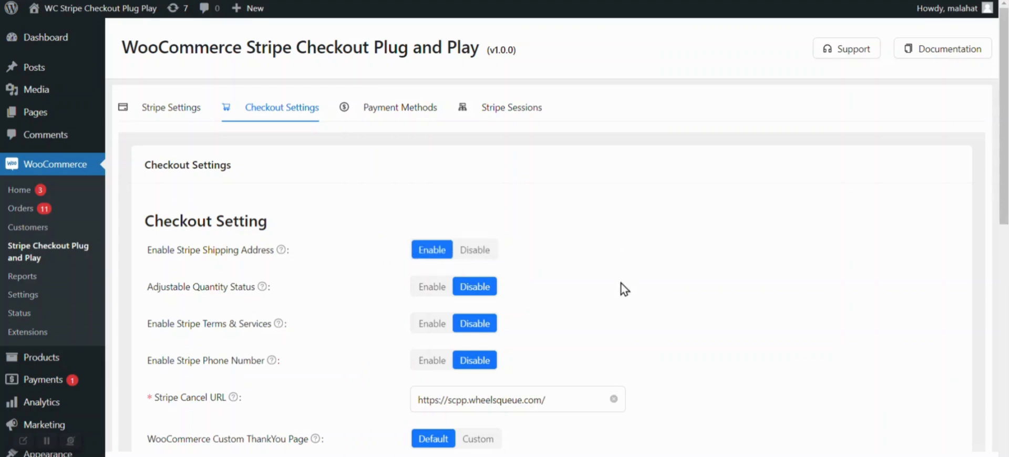
- Save the checkout settings with the shipping address option and view the Stripe payment page
scroll(624, 289, "down", 9)
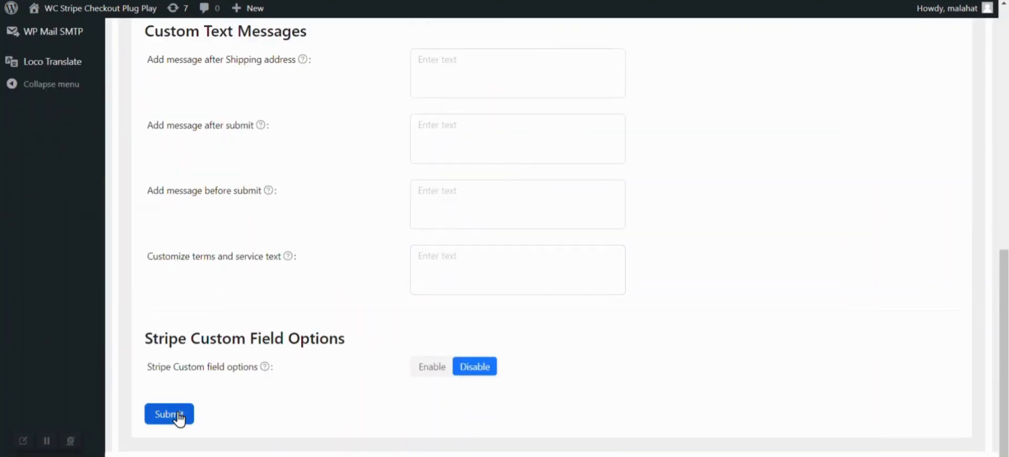
left_click(179, 417)
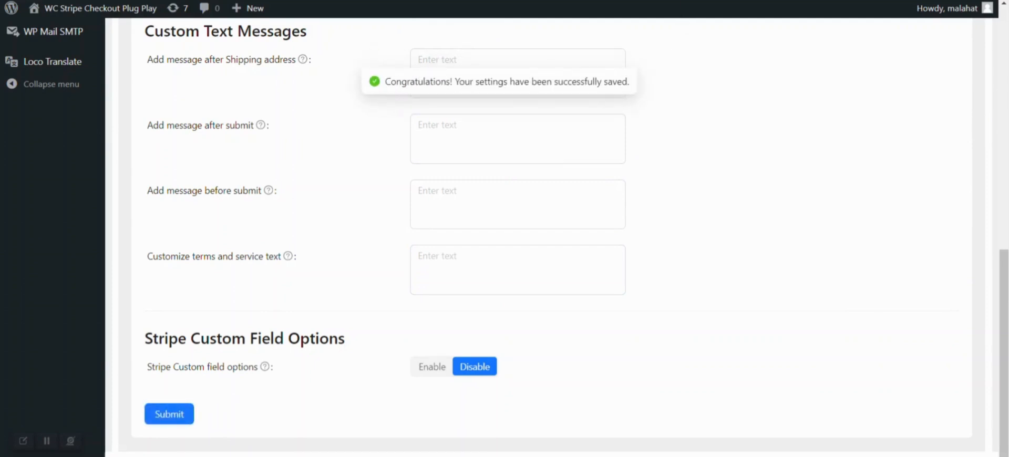
key("ctrl+Tab")
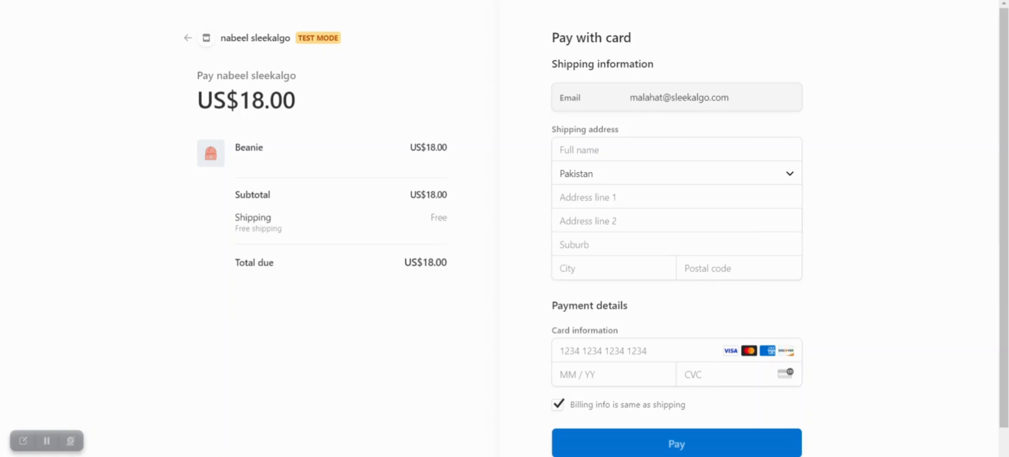
left_click(46, 441)
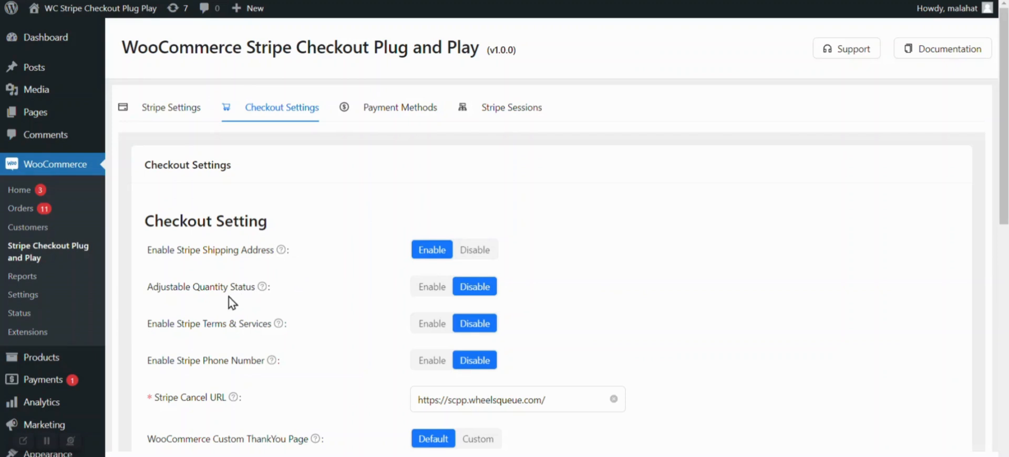
- Enable Adjustable Quantity Status in the Checkout Settings and save the settings
left_click(432, 287)
scroll(599, 284, "down", 10)
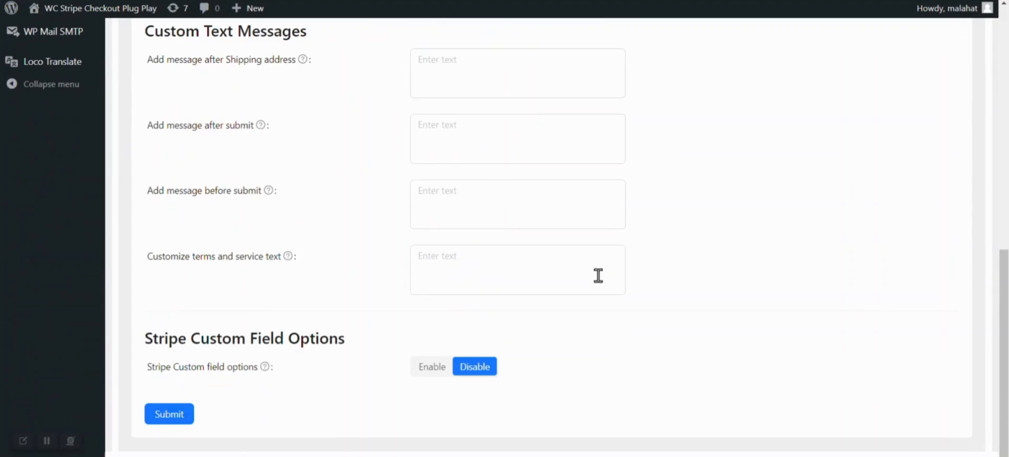
left_click(177, 415)
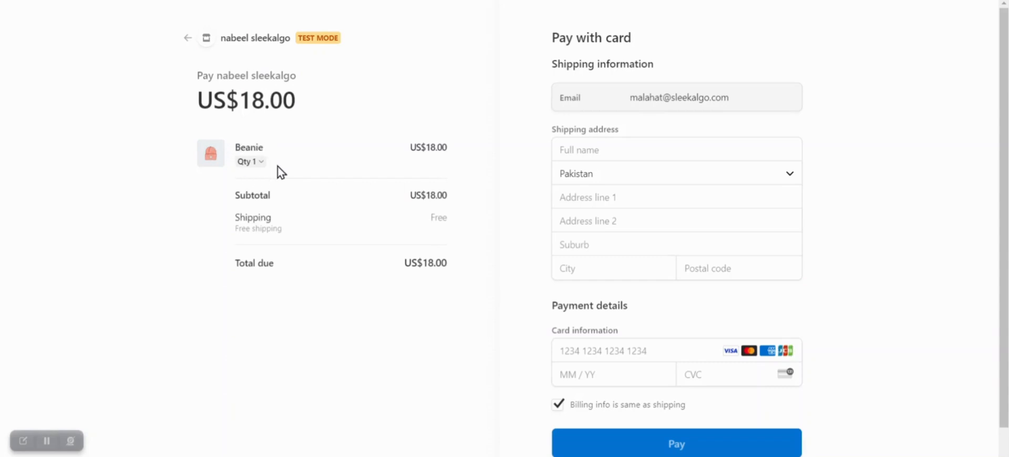
- Update the Beanie's quantity to 4 on the Stripe payment page
left_click(261, 163)
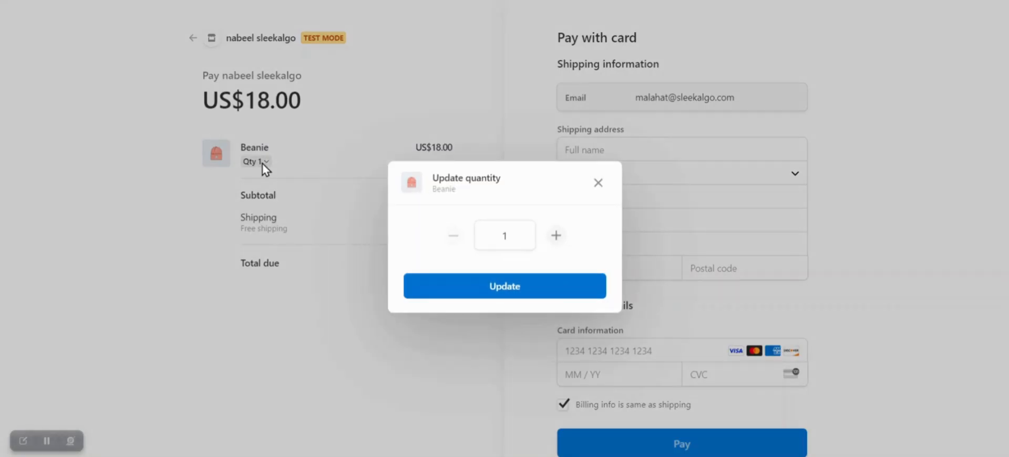
left_click(557, 239)
left_click(557, 238)
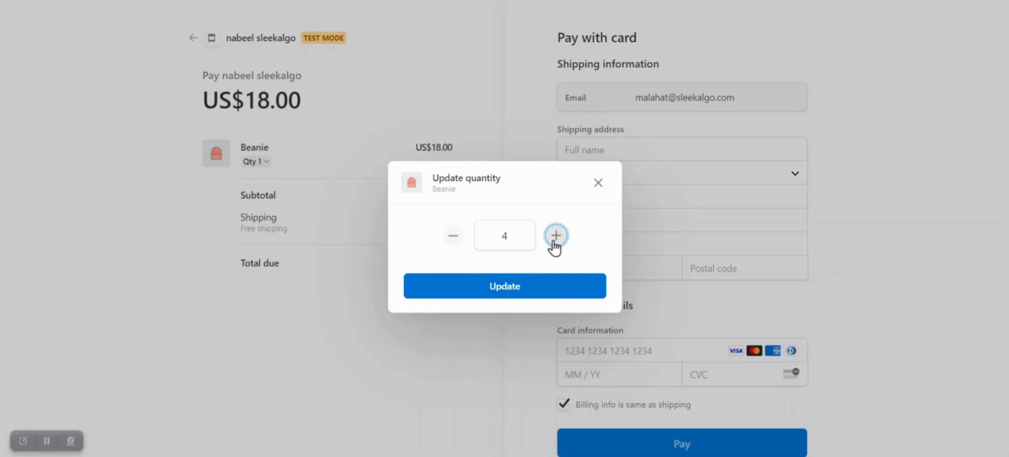
left_click(505, 293)
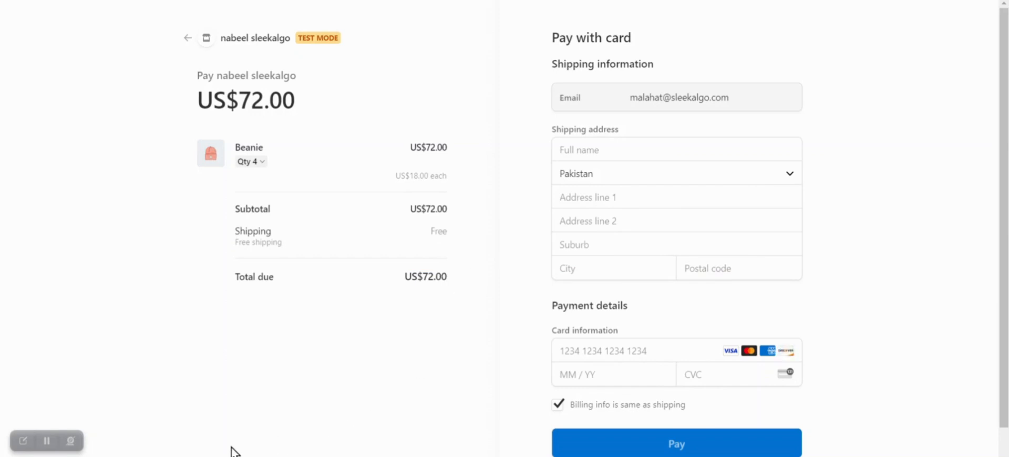
left_click(46, 440)
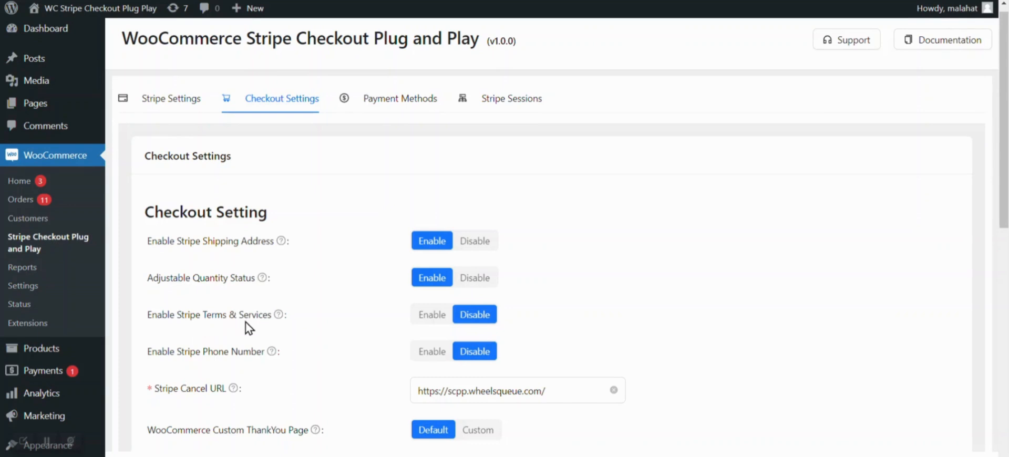
- Enable and save the Stripe Terms & Services option, and accept the terms on the Stripe payment page
left_click(430, 314)
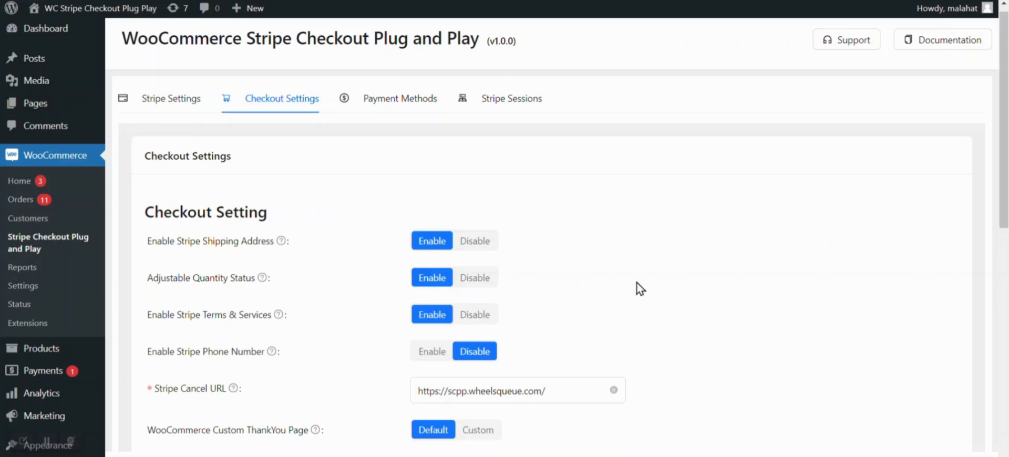
scroll(638, 286, "down", 10)
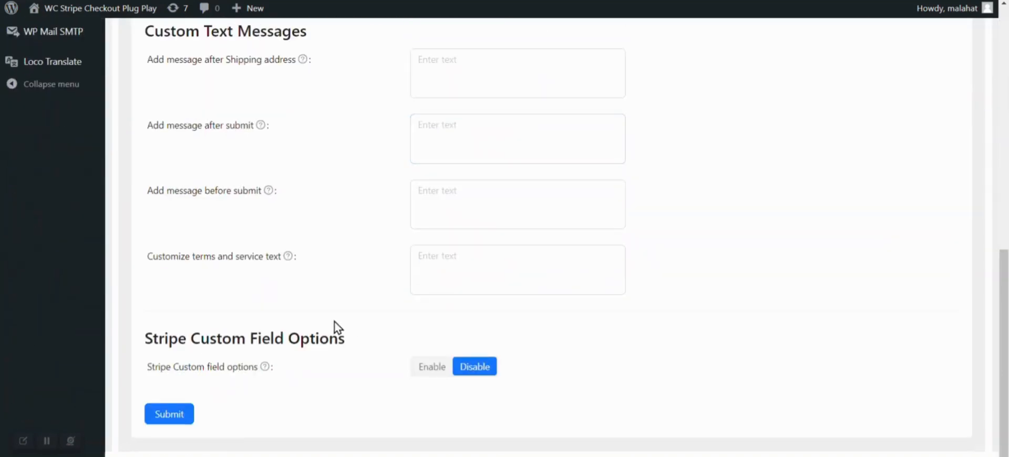
left_click(175, 419)
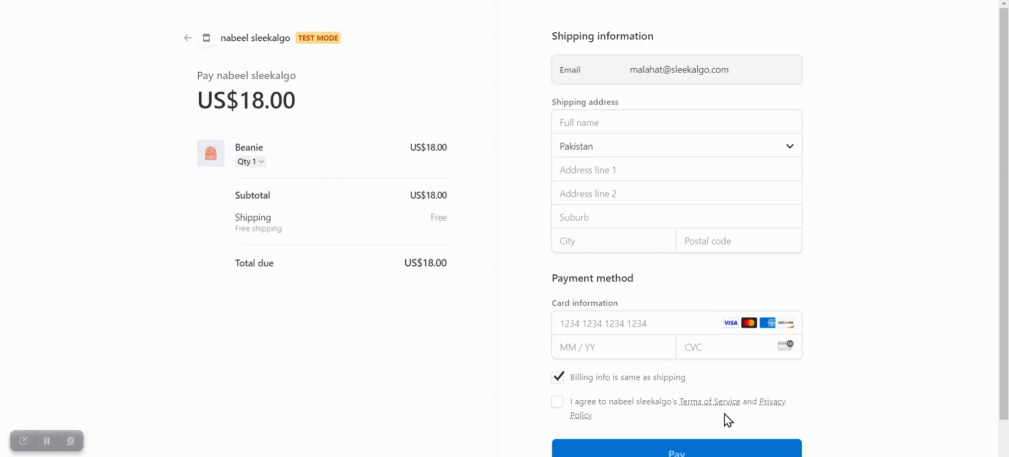
left_click(555, 408)
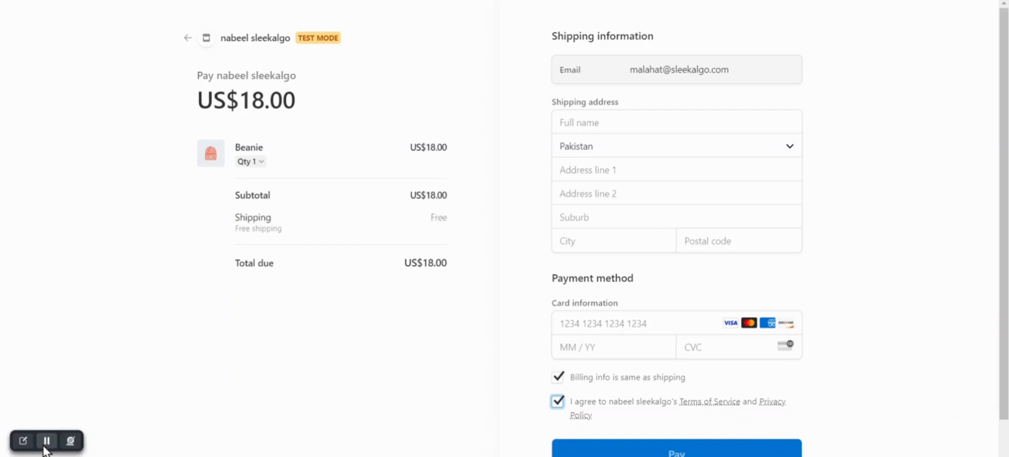
left_click(44, 447)
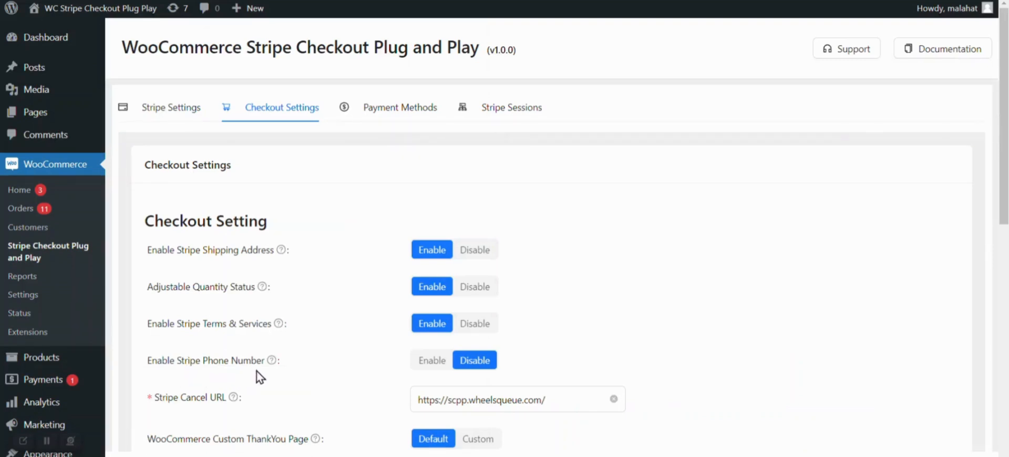
- Enable the Stripe Phone Number option, save the settings, and view the Stripe payment page
left_click(432, 361)
scroll(362, 354, "down", 9)
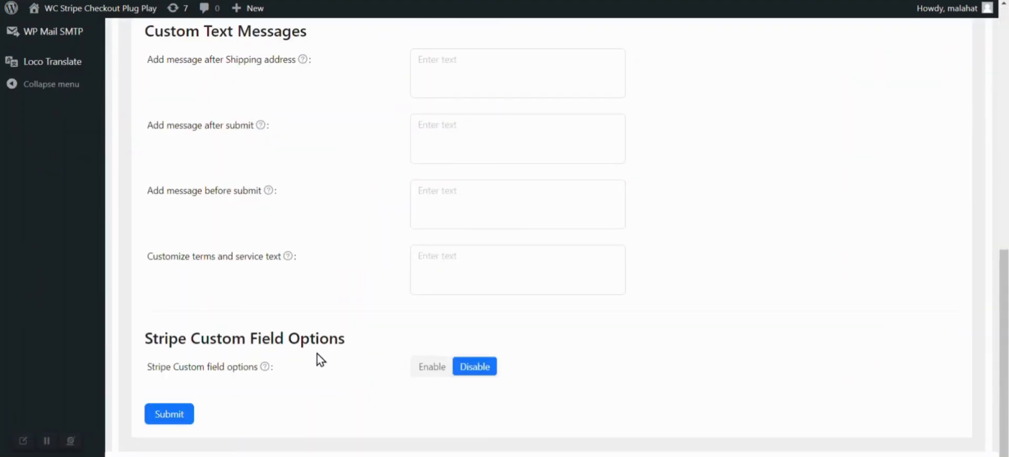
left_click(171, 420)
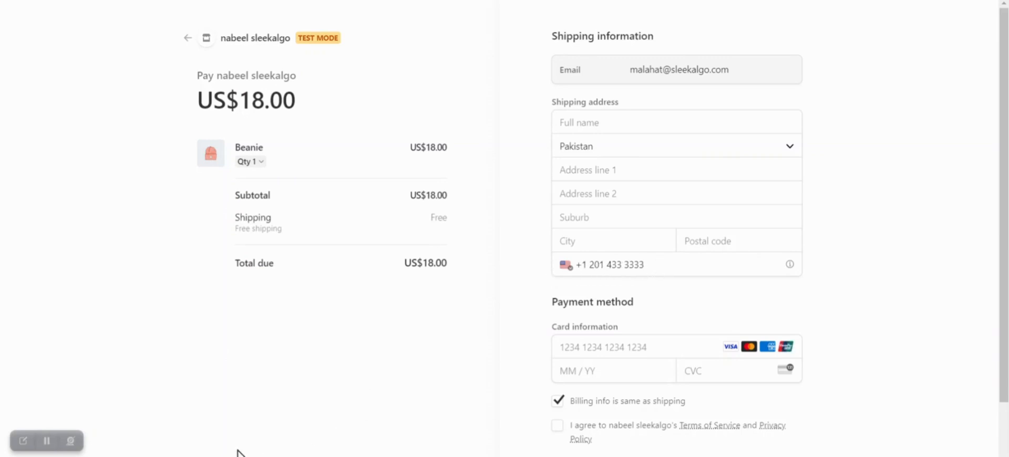
left_click(46, 440)
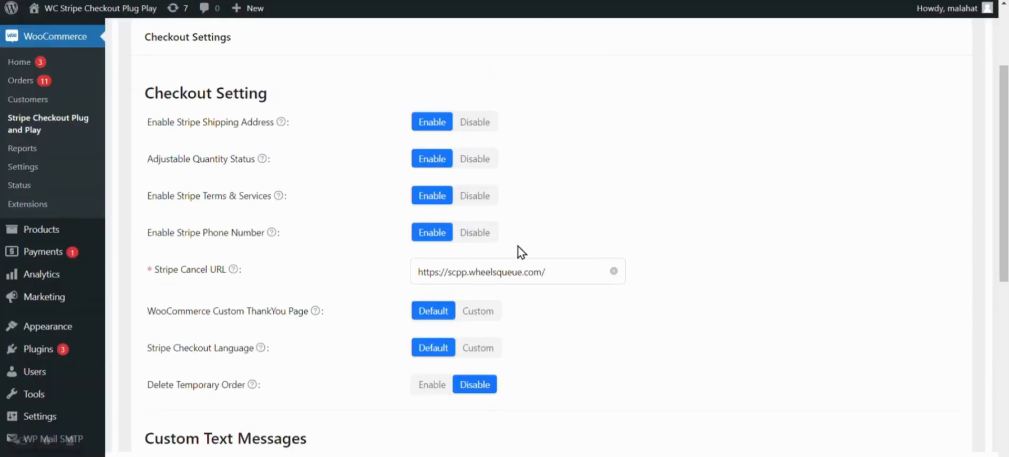
left_click(544, 271)
type("/")
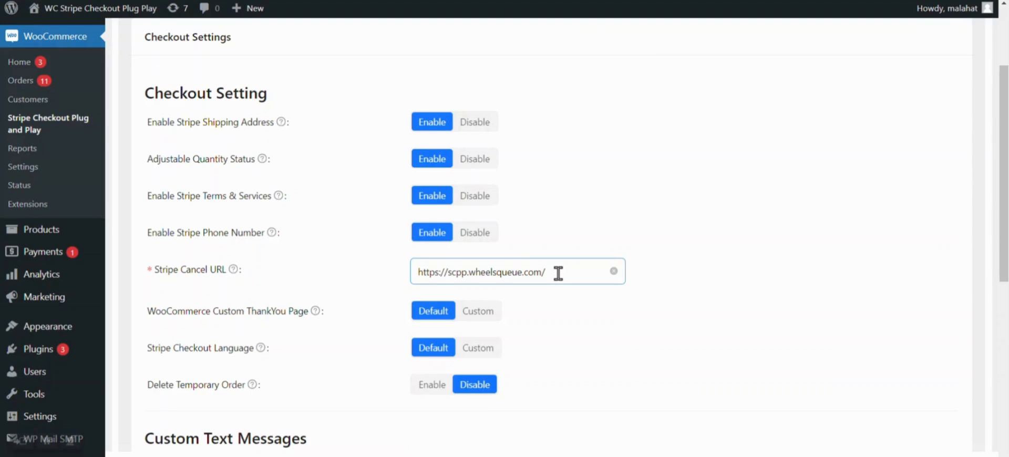
left_click(578, 210)
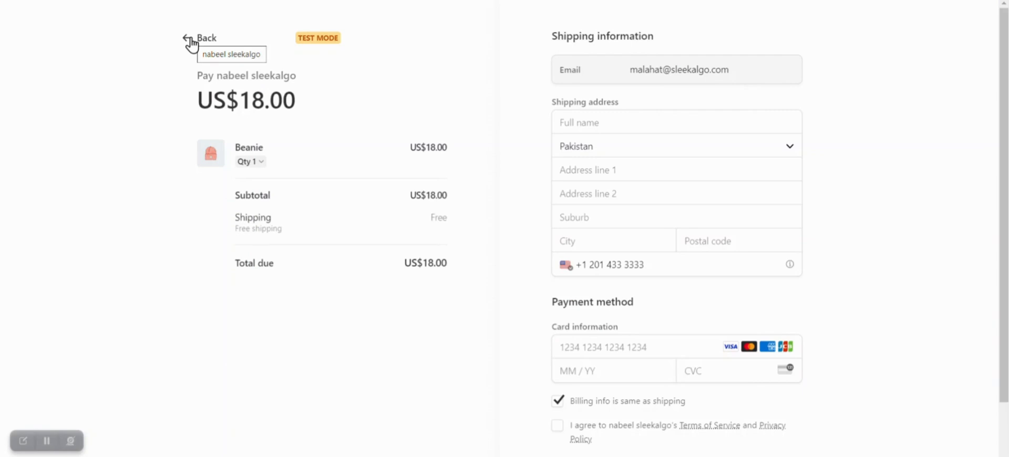
left_click(192, 45)
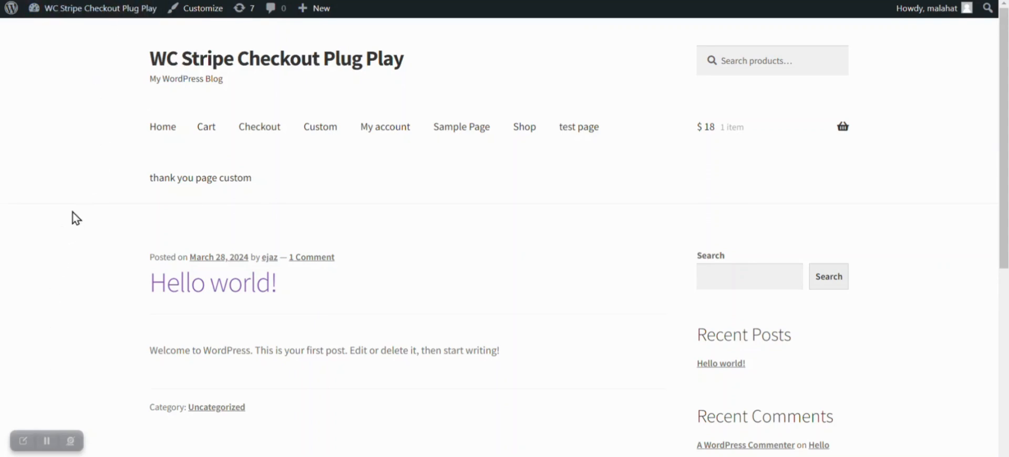
left_click(44, 441)
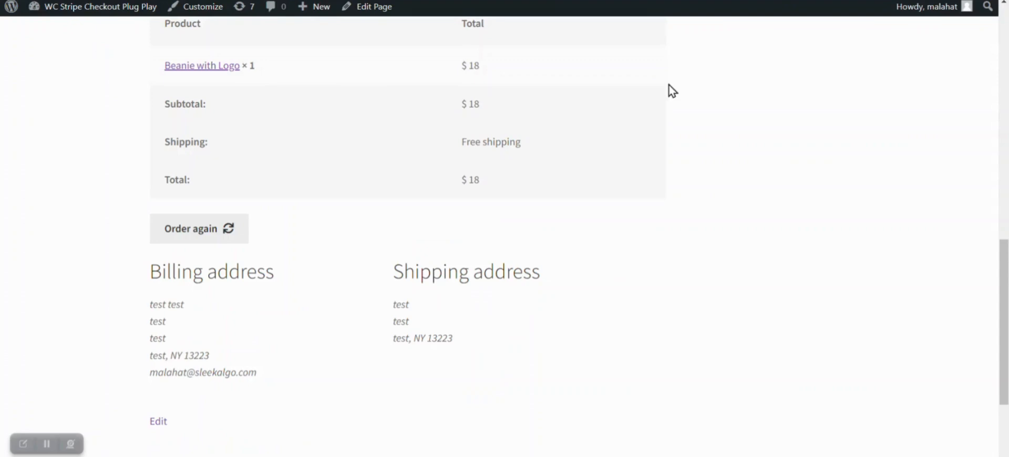
- Review the default WooCommerce order received page, including its order details and addresses
scroll(778, 252, "up", 6)
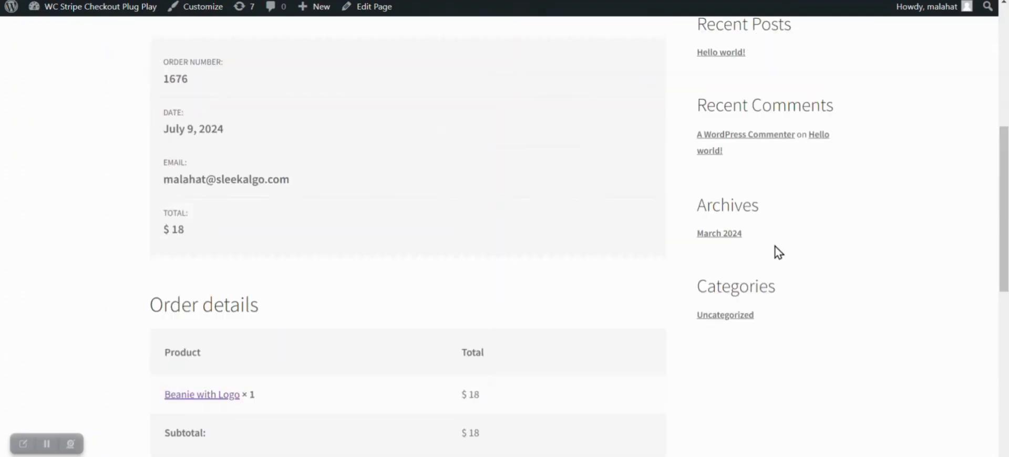
scroll(778, 252, "up", 6)
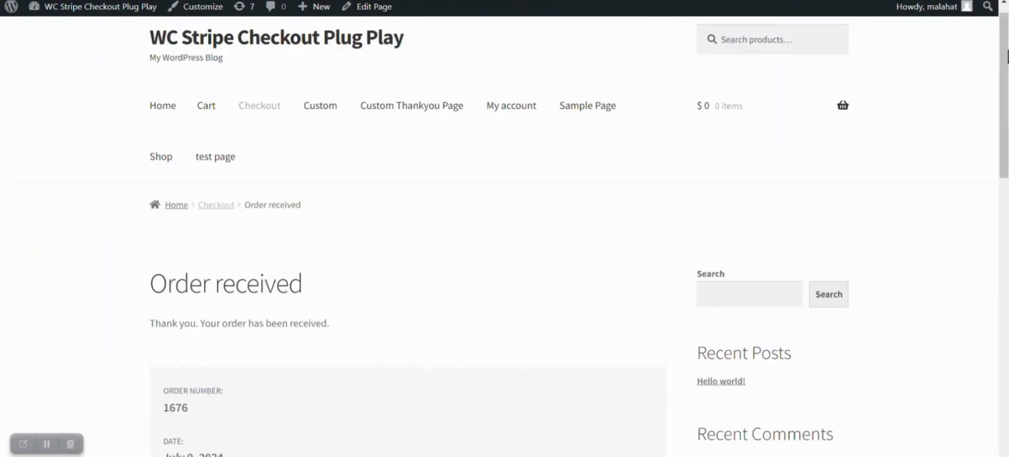
left_click_drag(1007, 57, 1007, 284)
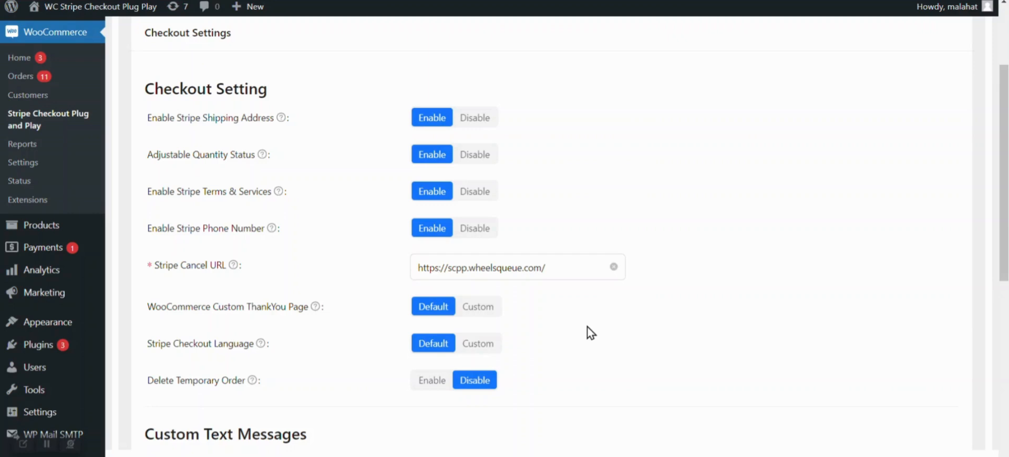
- Set the WooCommerce thank-you page option to Custom with Custom Thankyou Page selected, and view that page in the editor
left_click(496, 312)
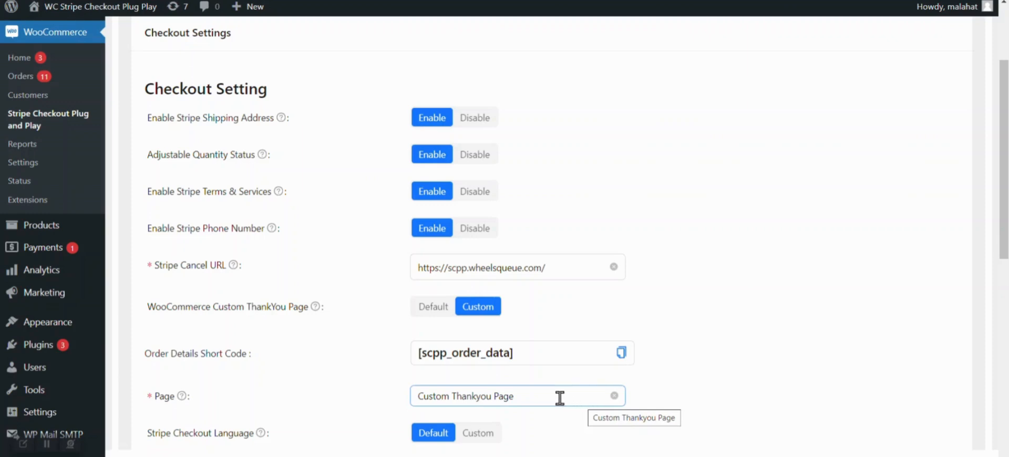
left_click_drag(1003, 247, 1003, 251)
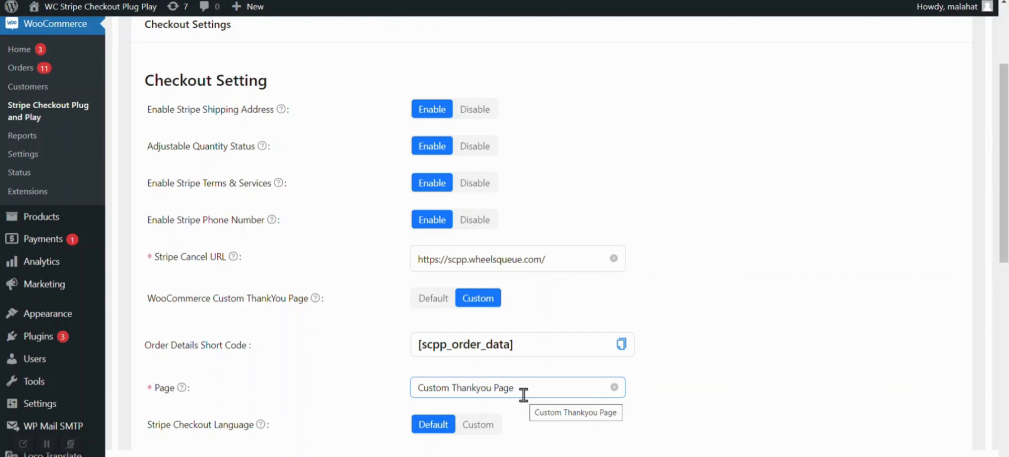
left_click(46, 444)
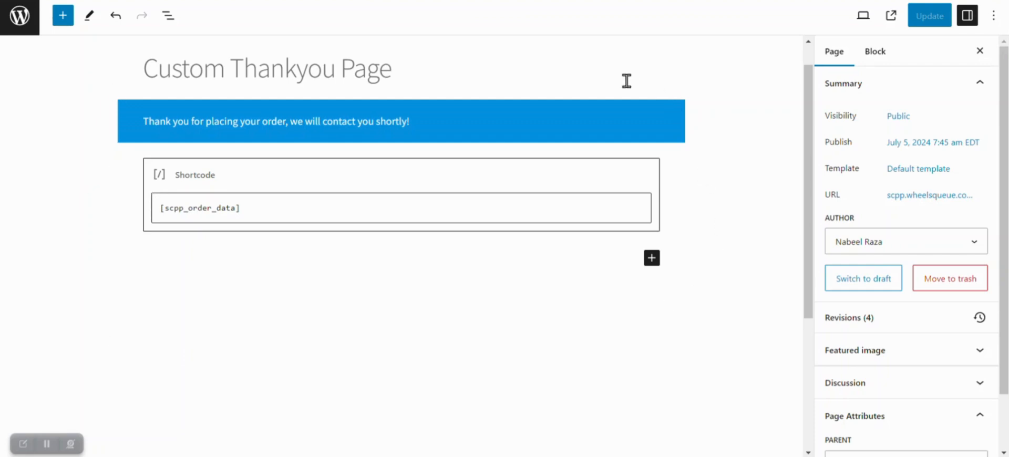
left_click(46, 444)
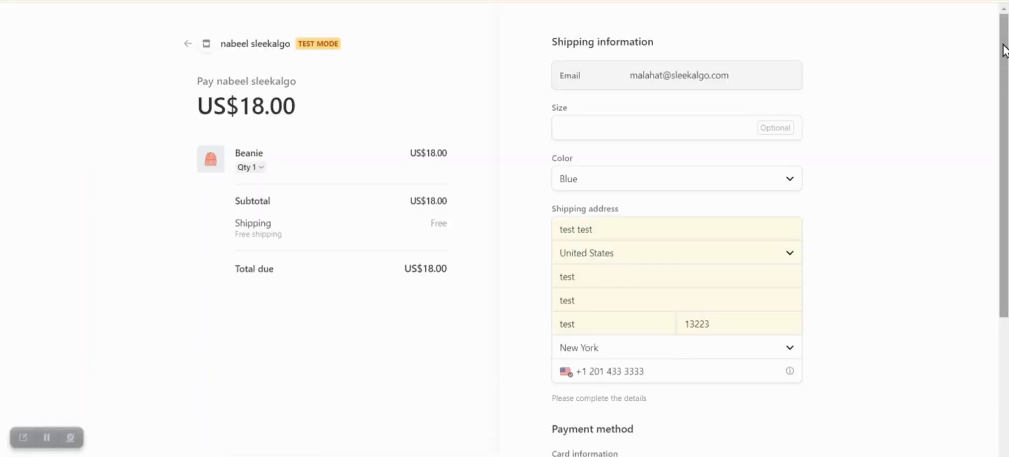
- Pay for the Beanie order on the Stripe payment page and review the custom thank-you page
left_click_drag(1003, 50, 1003, 204)
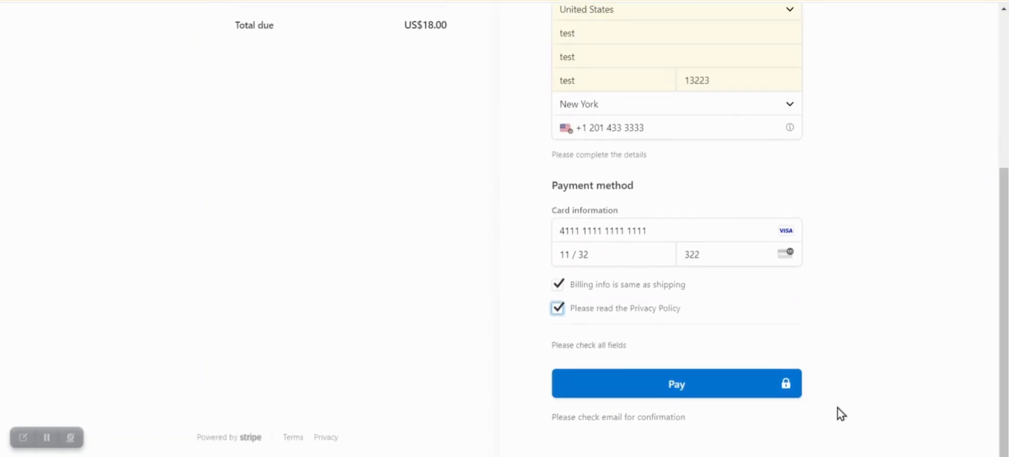
left_click(683, 390)
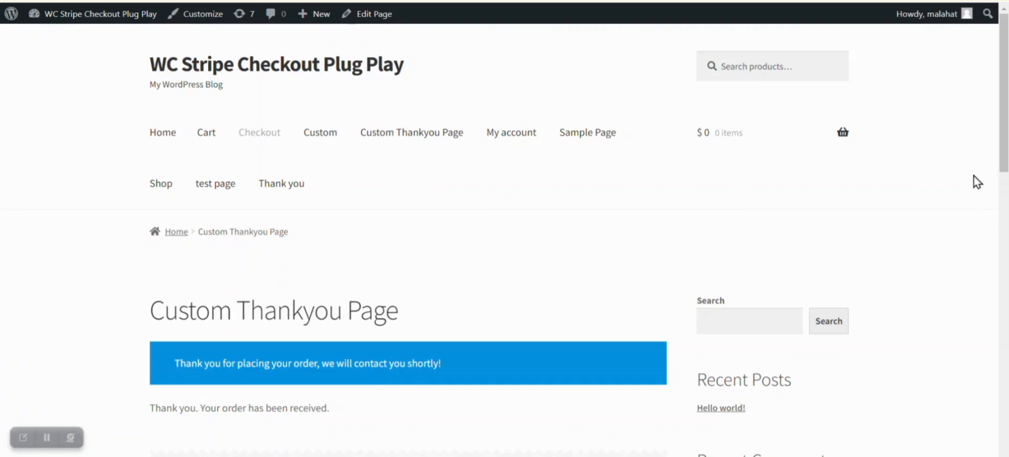
left_click_drag(1004, 158, 1005, 203)
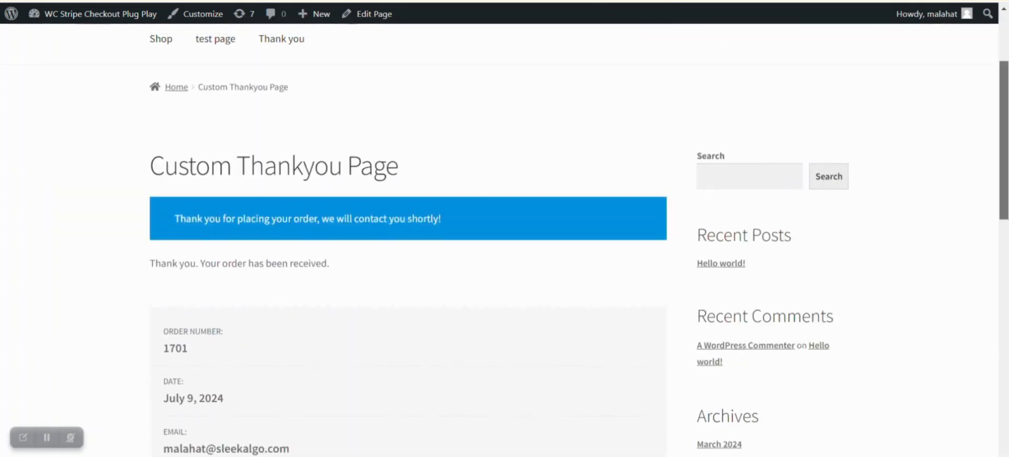
left_click(47, 438)
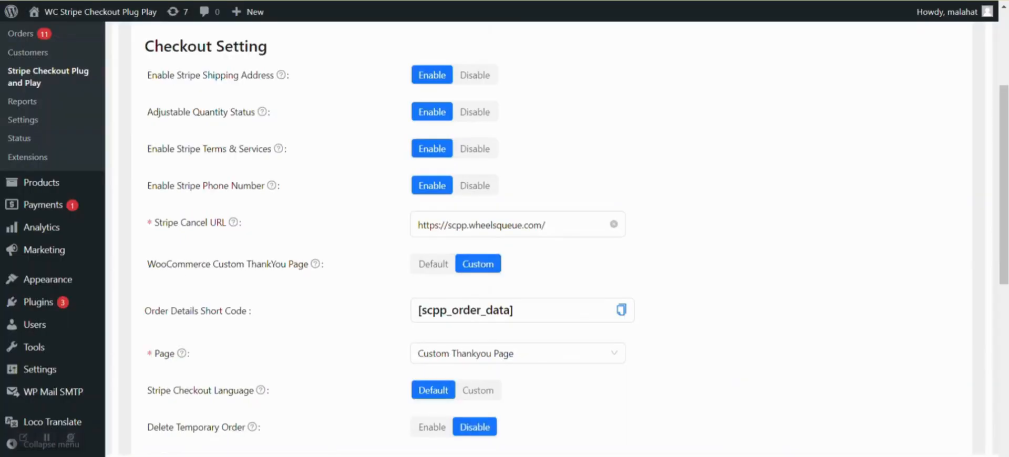
- Set the Stripe Checkout Language to Custom with the German locale and submit the checkout settings
left_click(491, 392)
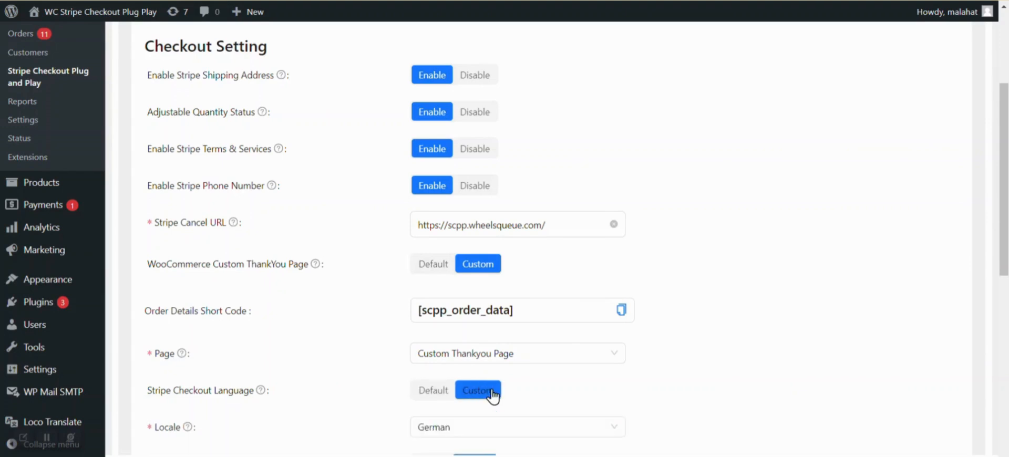
left_click(554, 429)
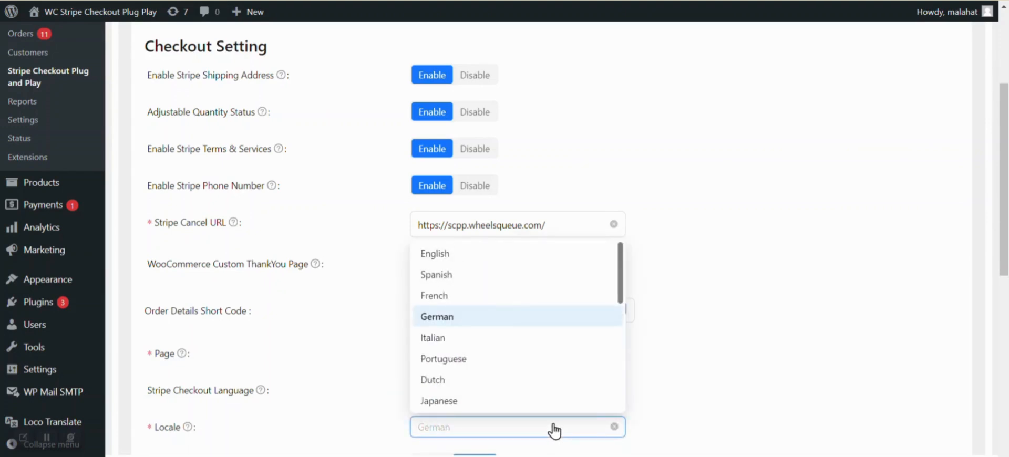
left_click(554, 429)
scroll(562, 367, "down", 10)
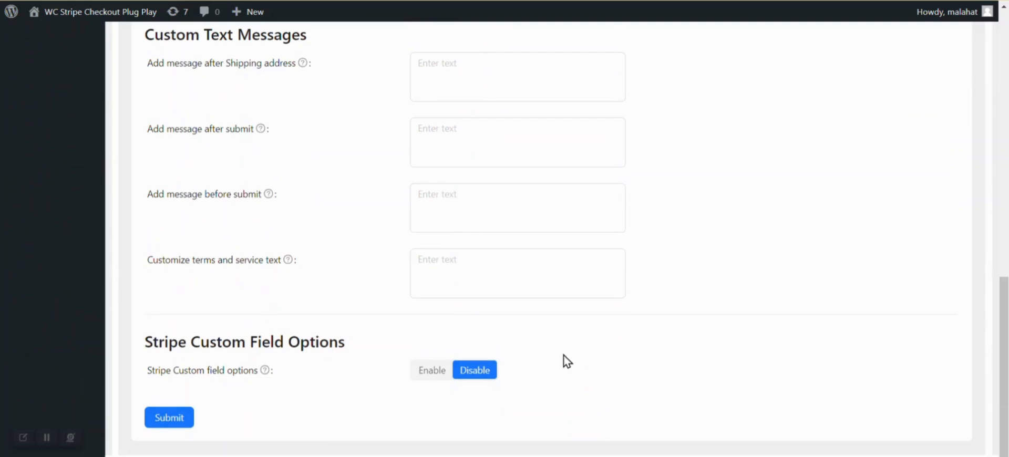
left_click(158, 418)
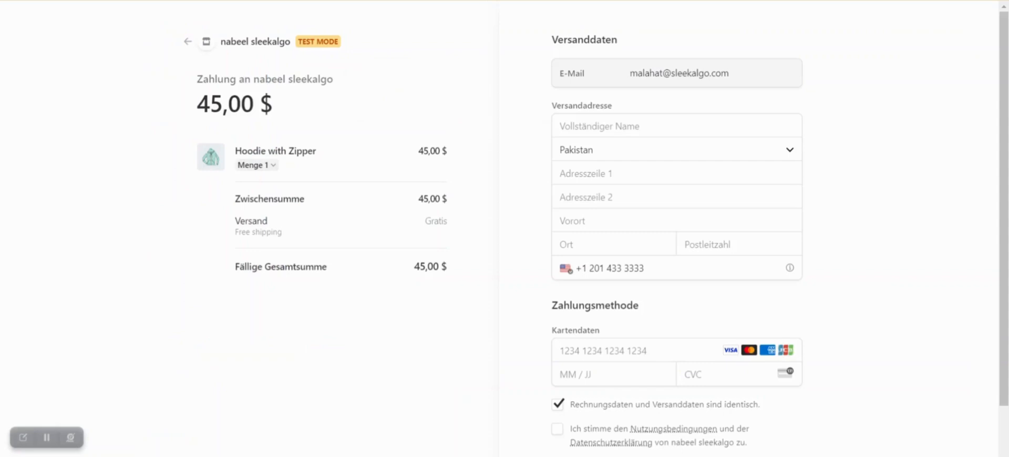
- Review the German wording of the shipping and payment sections on the Stripe payment page for the Hoodie with Zipper order
left_click_drag(552, 40, 631, 40)
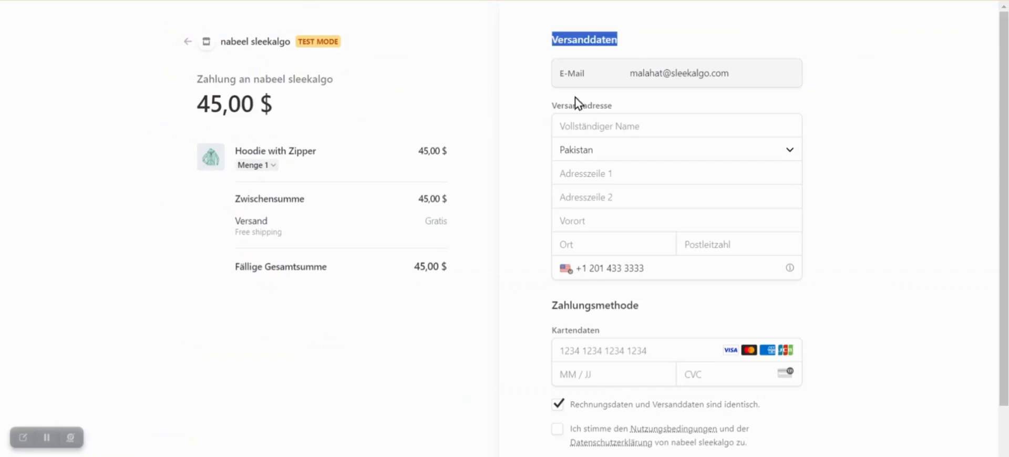
left_click_drag(552, 106, 621, 106)
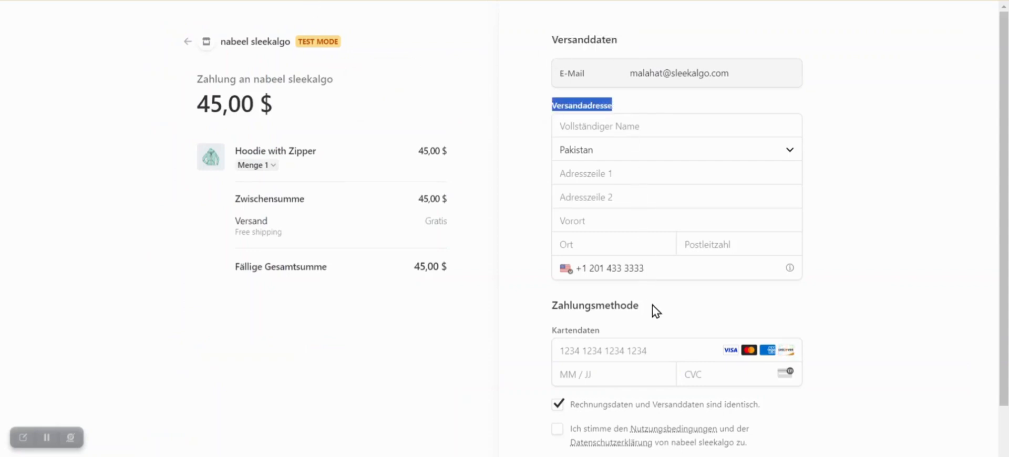
left_click_drag(642, 306, 551, 306)
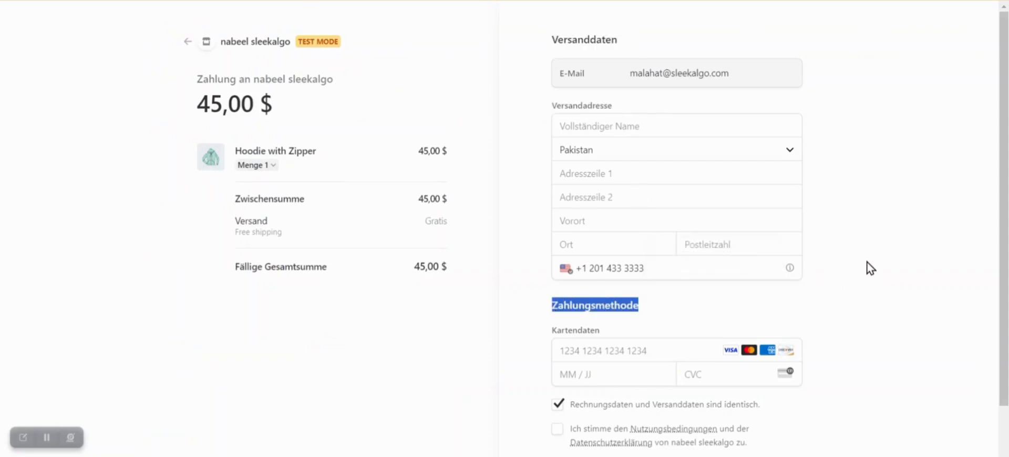
scroll(868, 268, "down", 2)
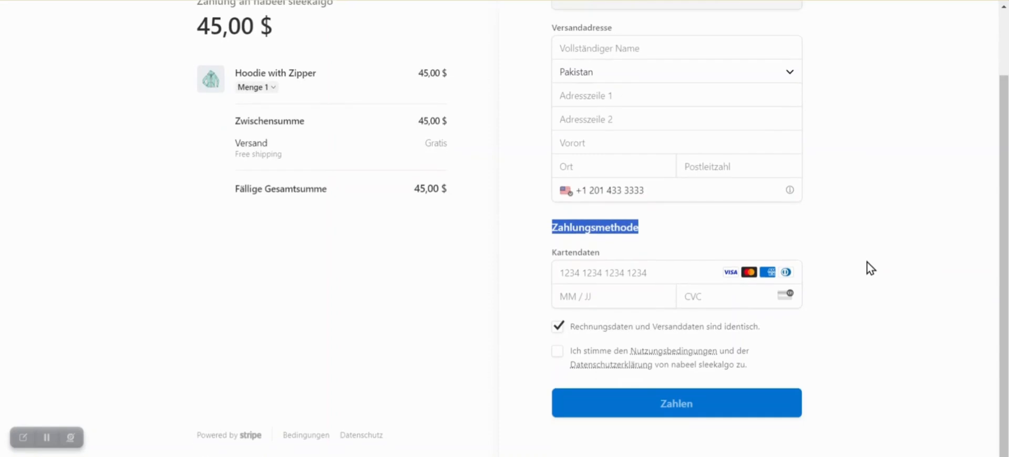
scroll(870, 267, "up", 2)
left_click(46, 437)
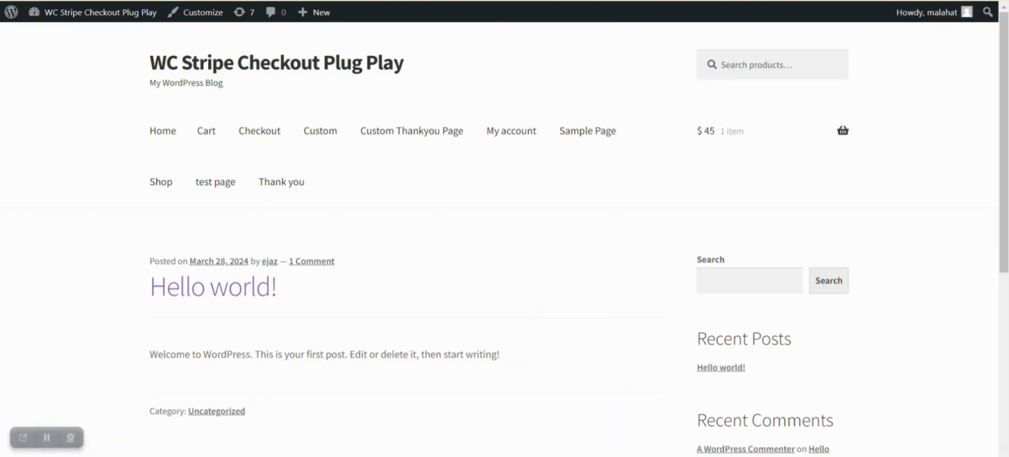
- Check the storefront mini cart for the Hoodie with Zipper and look over the home page
mouse_move(817, 148)
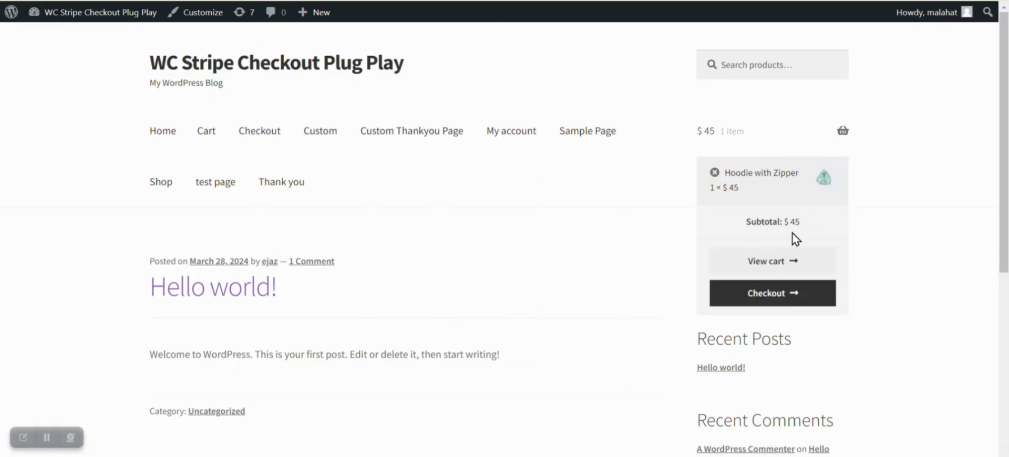
scroll(930, 283, "down", 6)
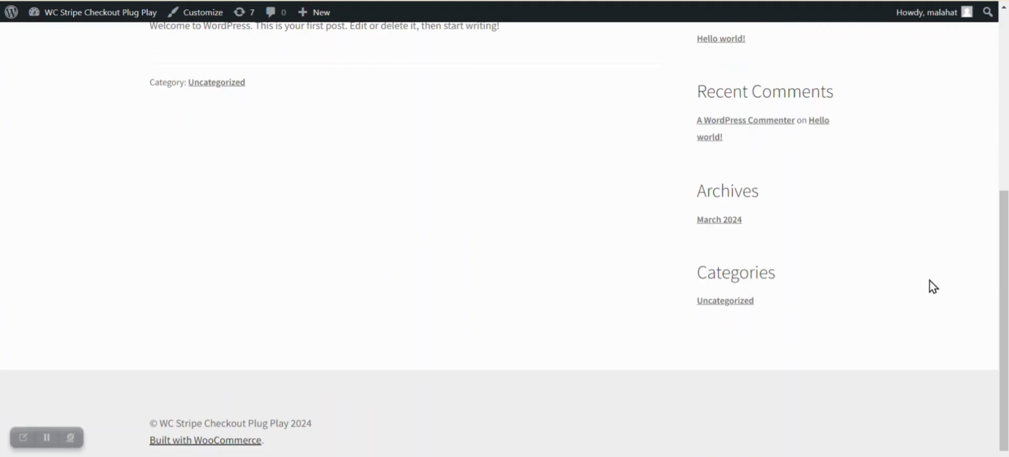
scroll(933, 286, "up", 6)
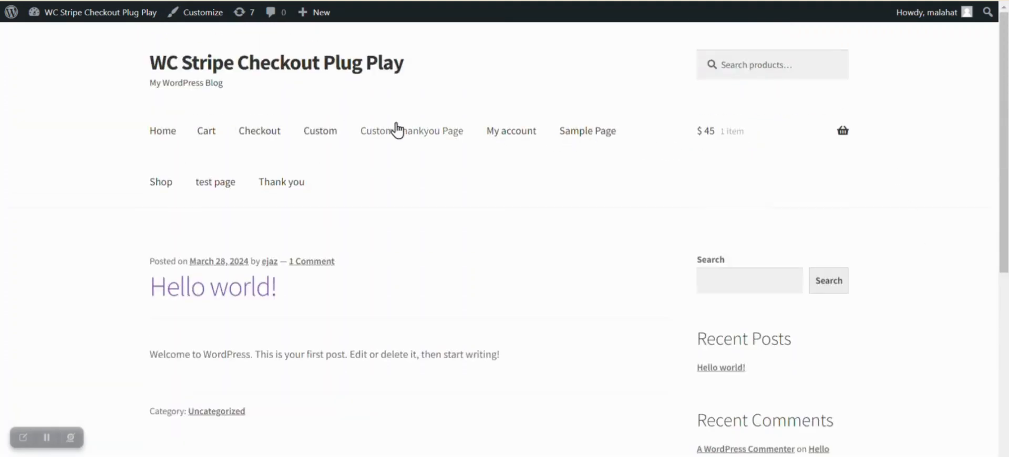
left_click(168, 133)
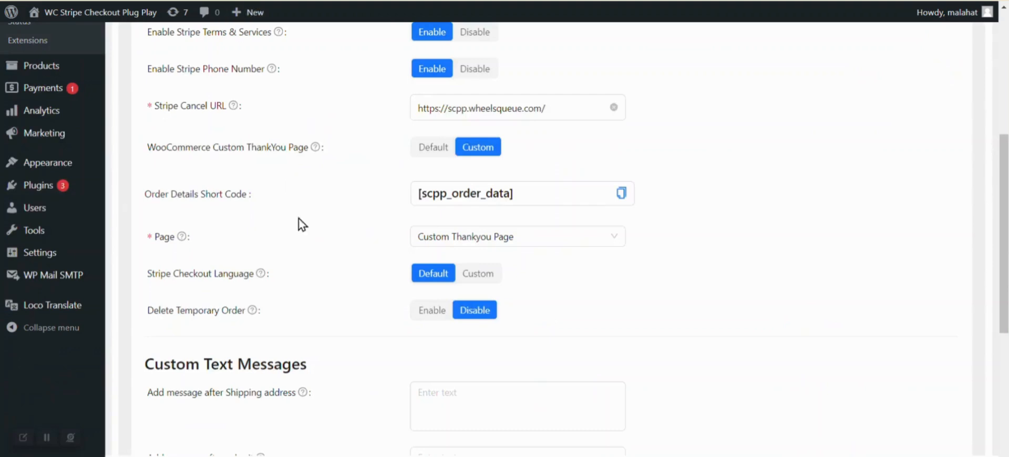
- Enable Delete Temporary Order in the checkout settings and look through the WooCommerce orders list for temporary orders
left_click(431, 311)
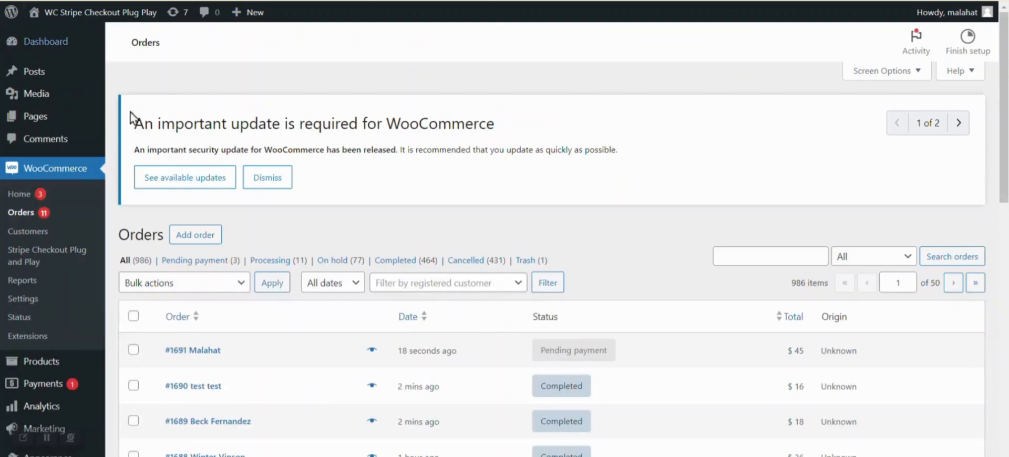
scroll(604, 330, "down", 5)
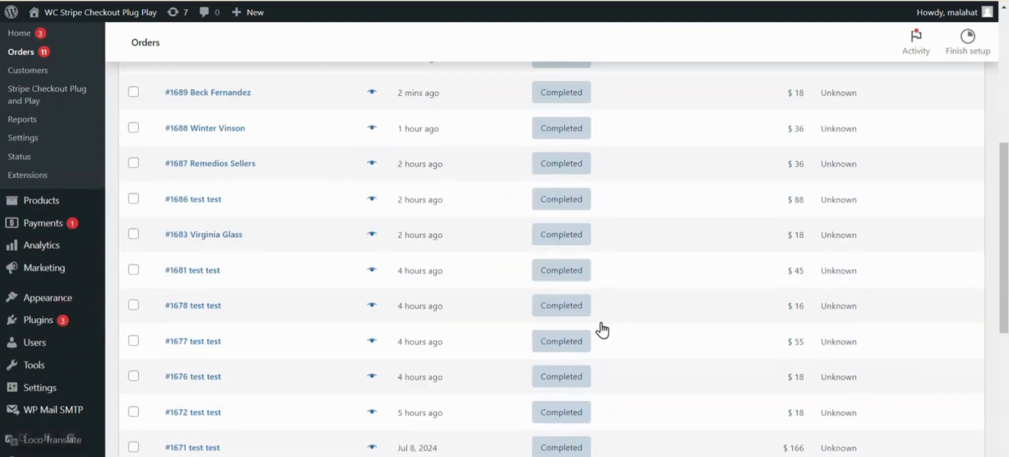
scroll(602, 329, "up", 5)
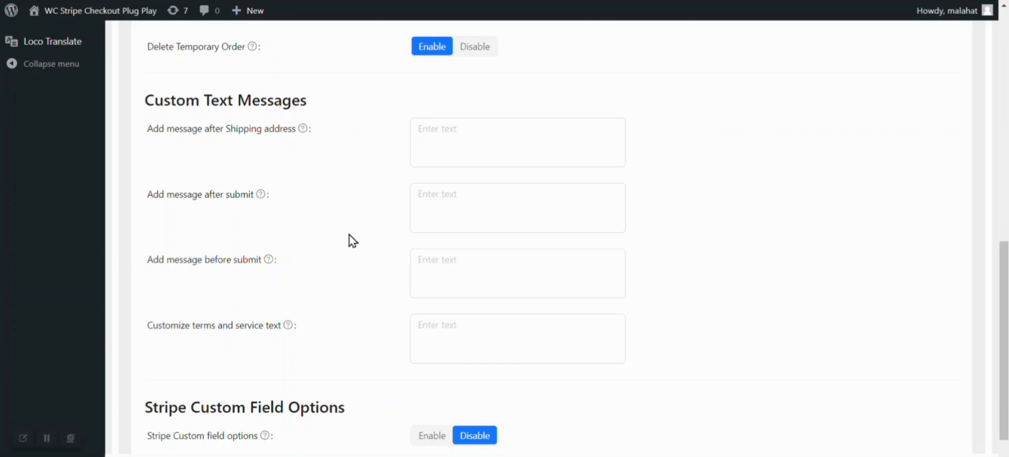
- Fill the Custom Text Messages in order: "Please complete the details", "Please check email for confirmation", "Please check all fields", "Please read the Privacy Policy"
left_click(154, 135)
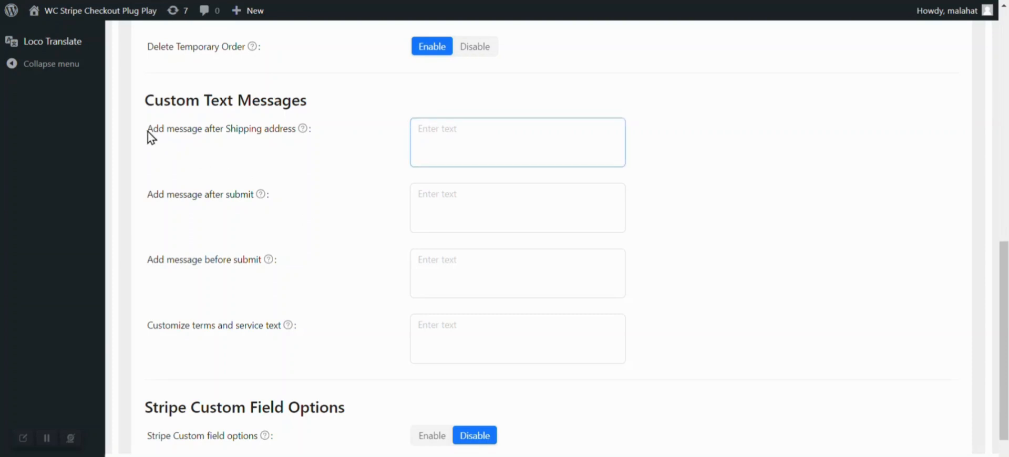
left_click_drag(147, 131, 270, 128)
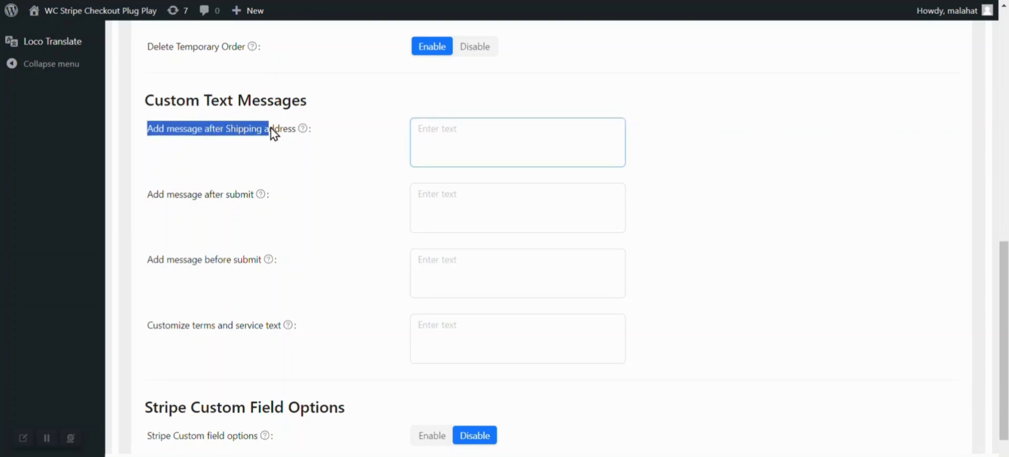
left_click(309, 153)
left_click(247, 137)
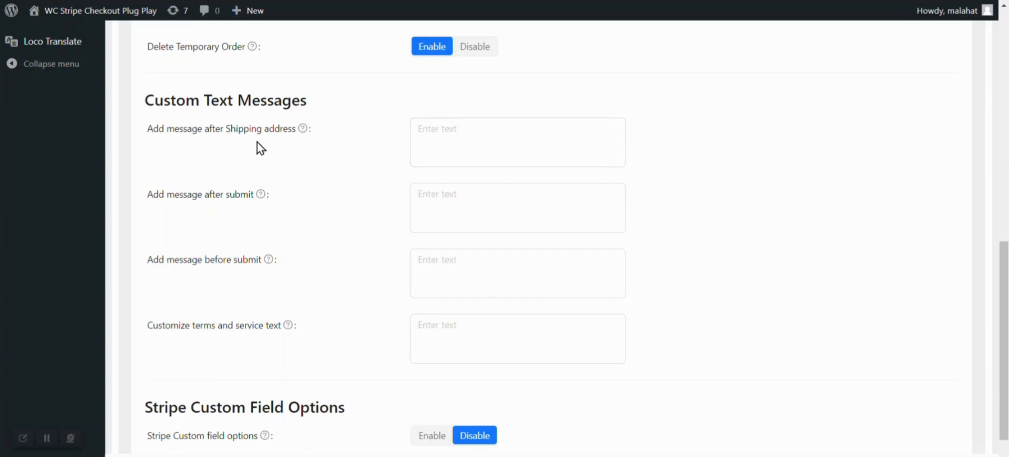
left_click(443, 136)
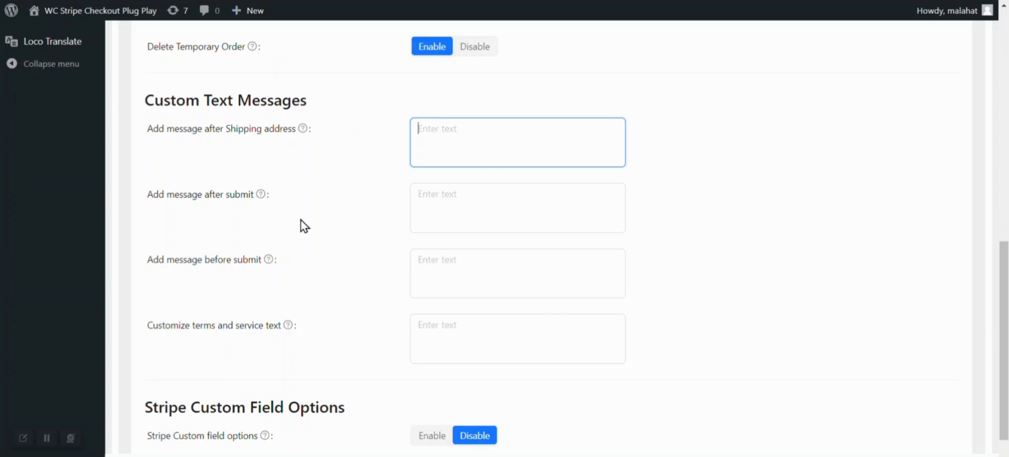
left_click(46, 437)
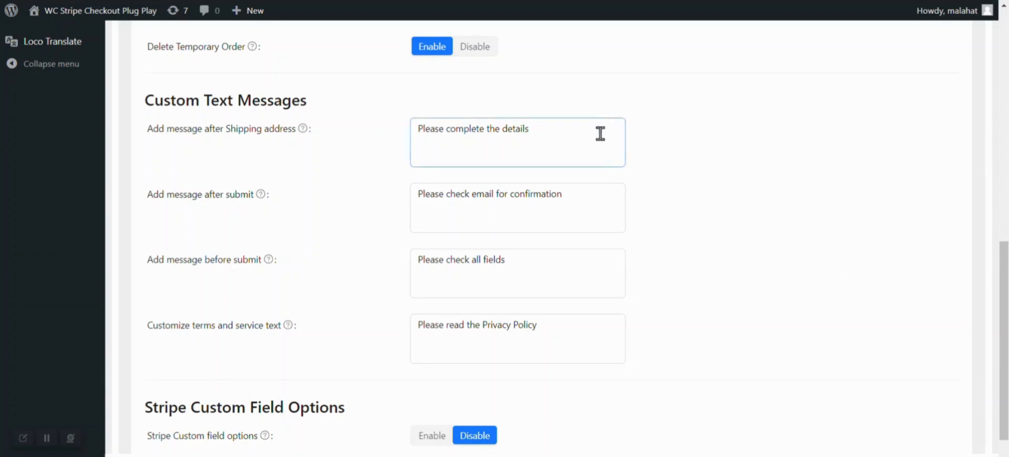
left_click(592, 196)
left_click(578, 262)
left_click(566, 319)
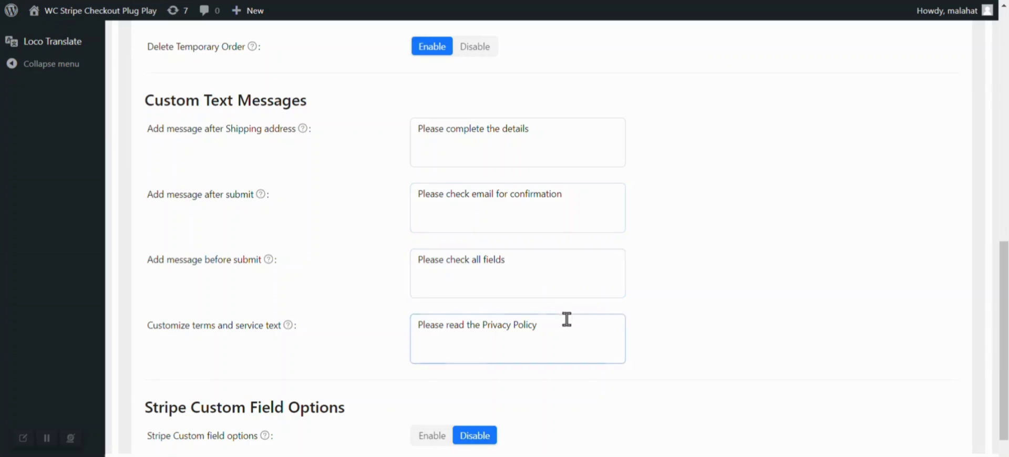
left_click(655, 263)
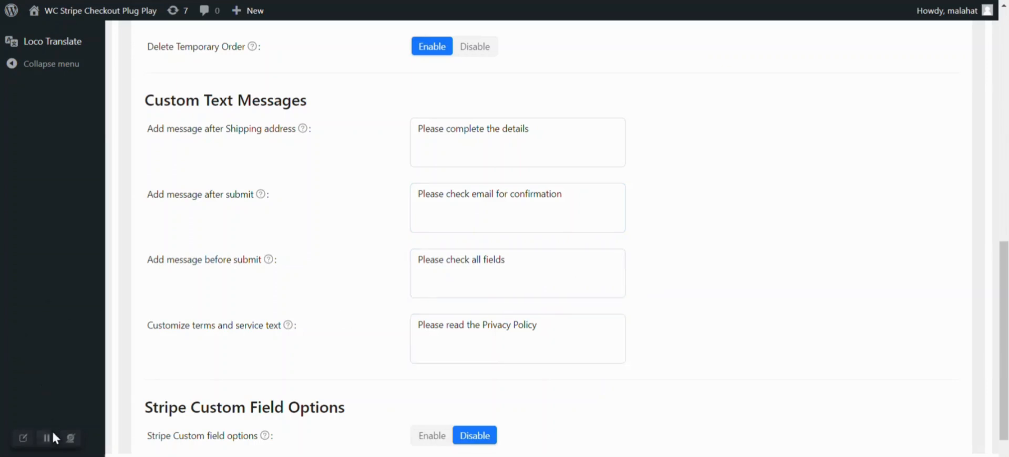
left_click(53, 434)
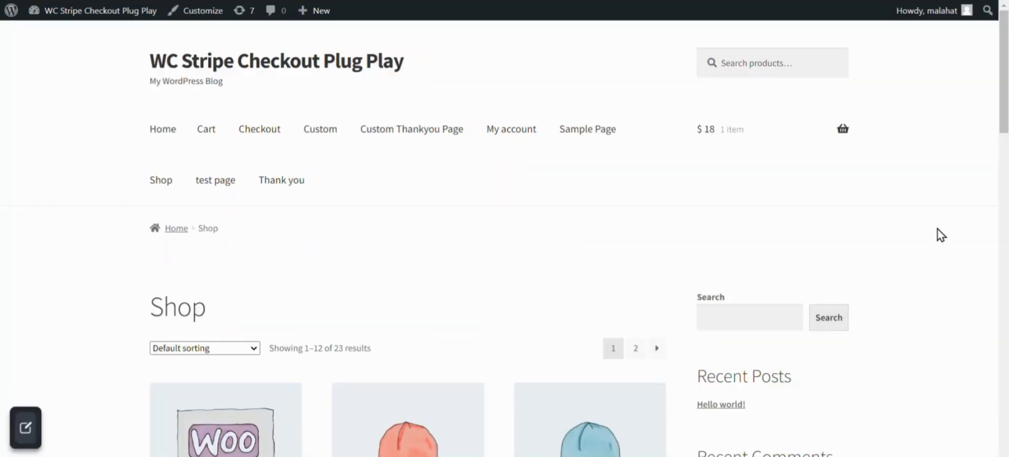
- Check out the Beanie from the shop's cart and examine where the custom messages are placed on the Stripe payment page
mouse_move(844, 131)
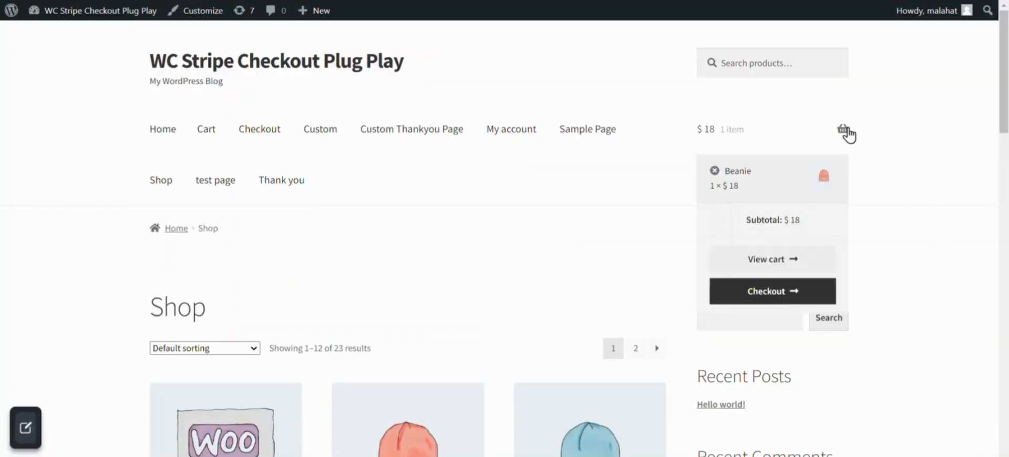
left_click(778, 299)
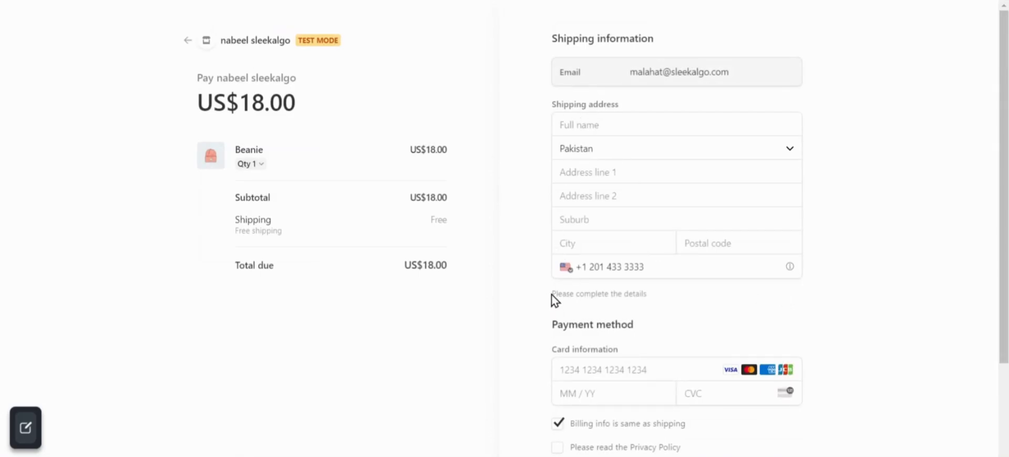
left_click_drag(552, 298, 653, 301)
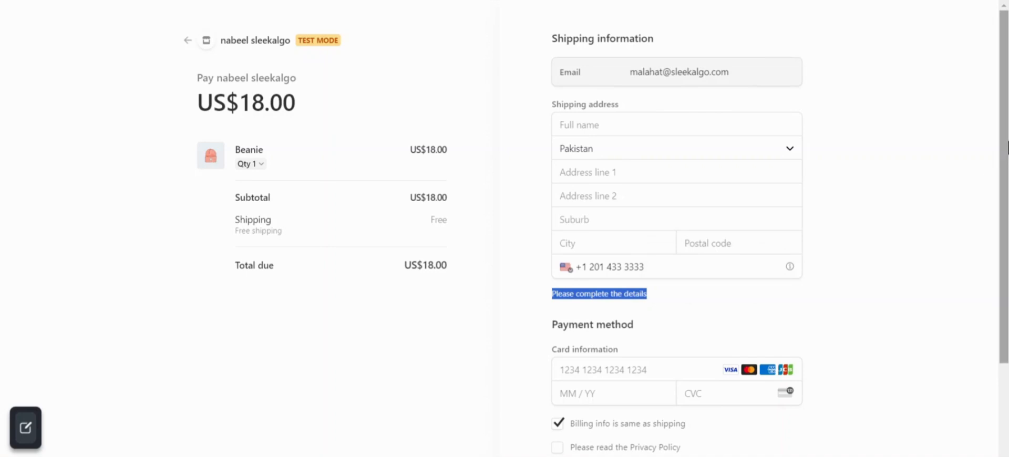
scroll(1002, 232, "down", 3)
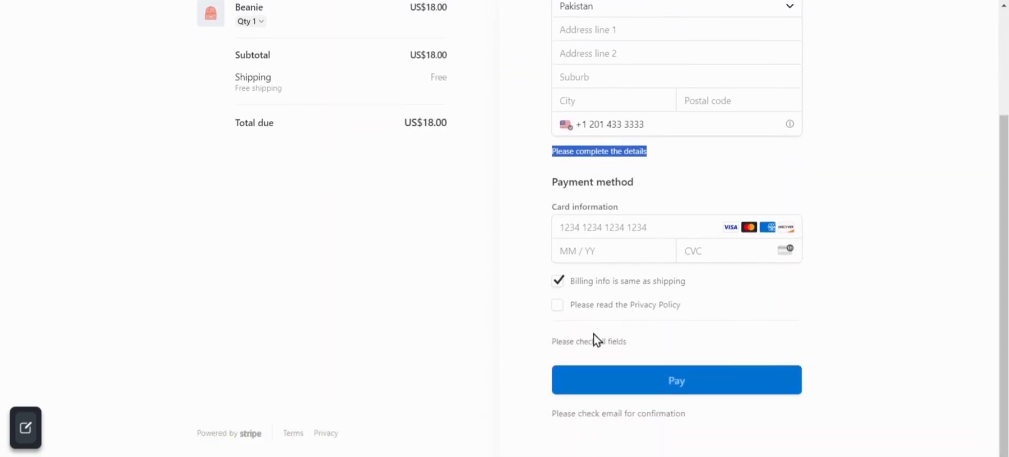
left_click_drag(550, 341, 630, 342)
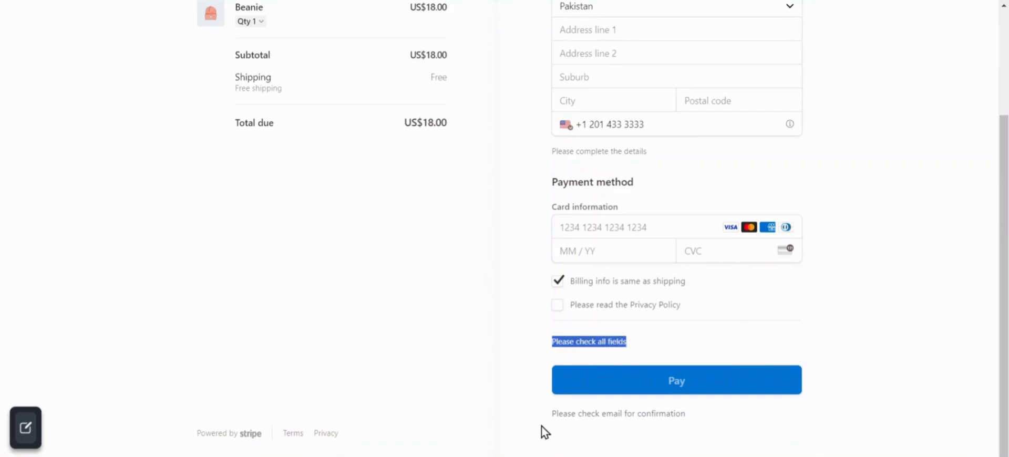
left_click_drag(550, 414, 687, 413)
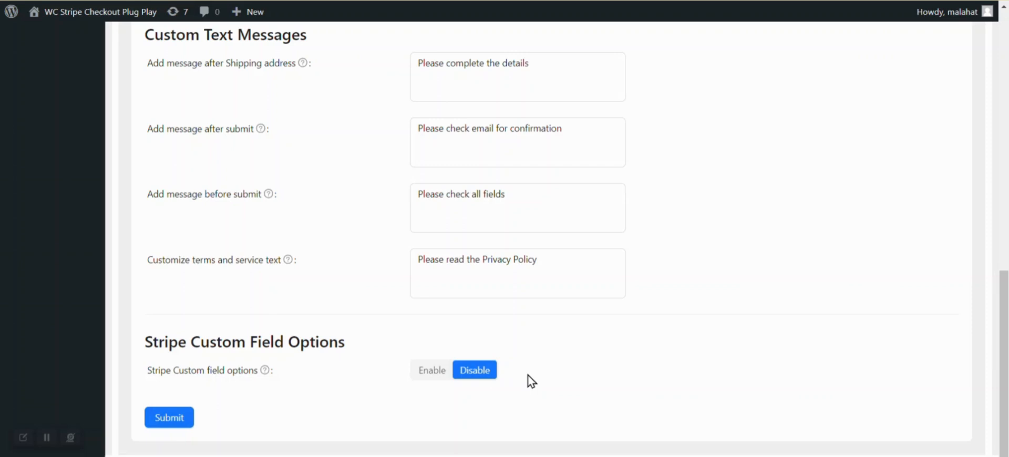
- Enable Stripe custom field options and disable the custom text and dropdown fields, keeping only the number field labelled Size
left_click(437, 377)
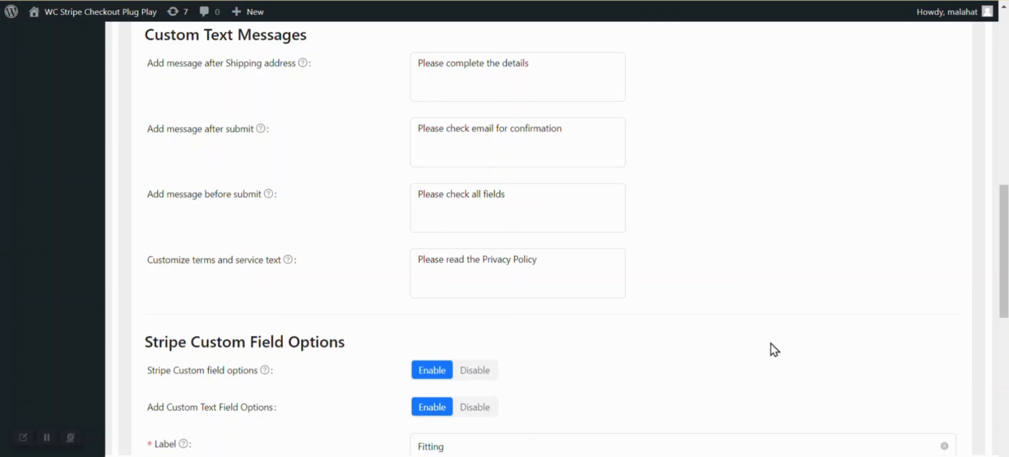
left_click_drag(1004, 259, 1005, 385)
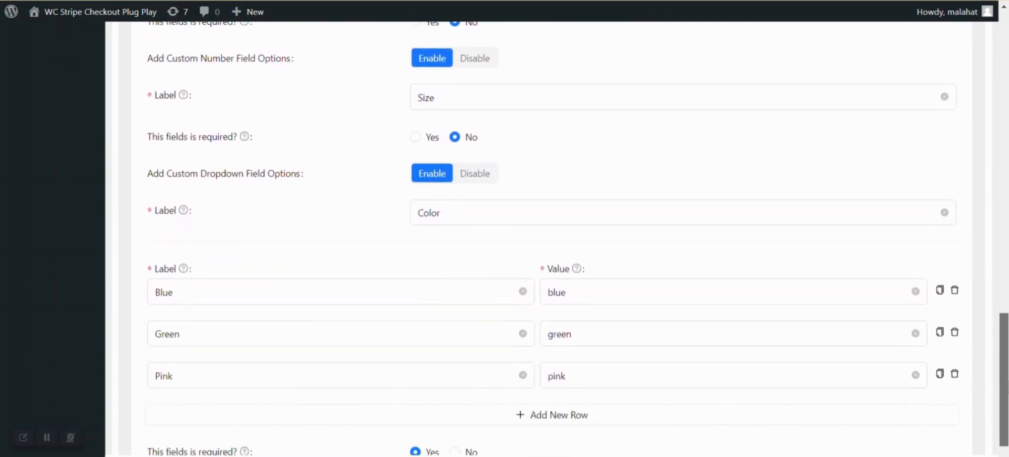
scroll(138, 437, "up", 4)
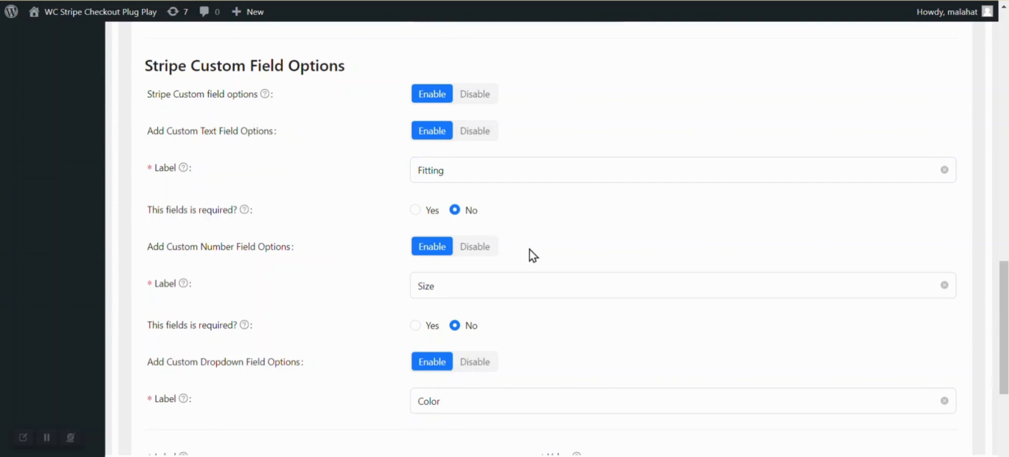
left_click(486, 132)
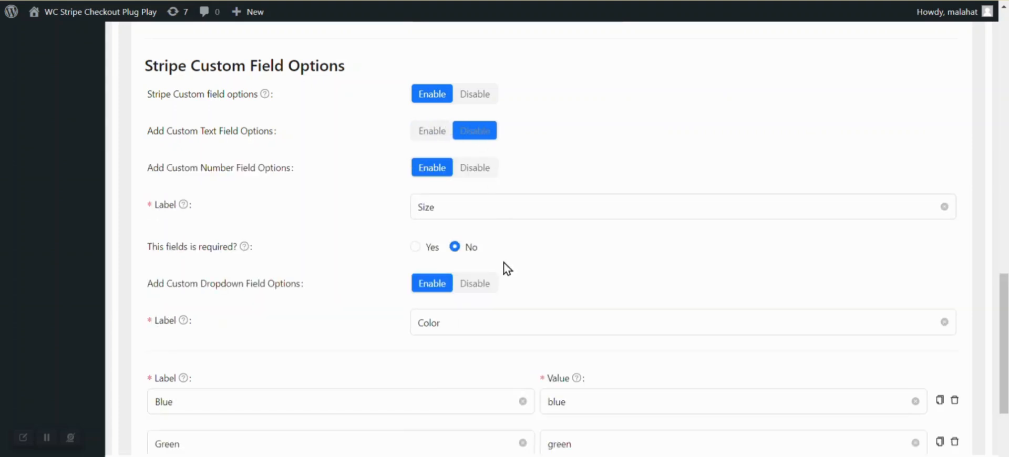
left_click(478, 286)
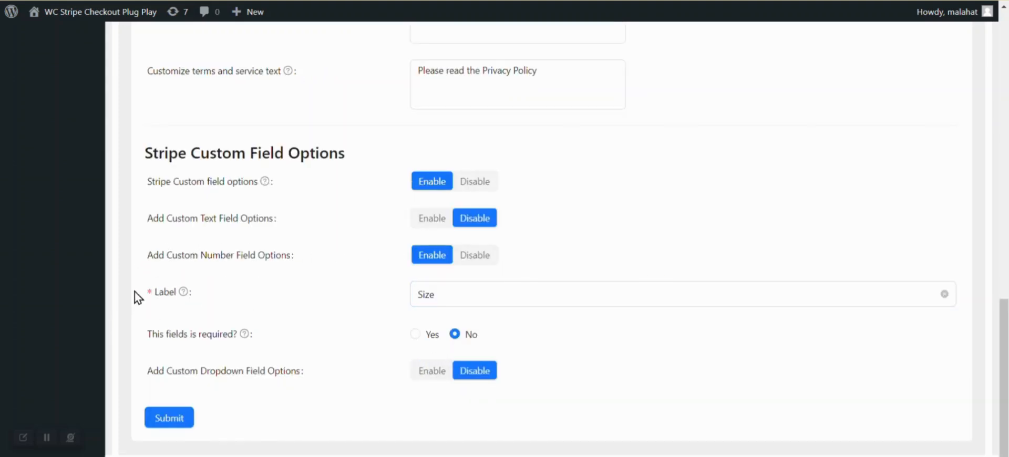
- Submit the custom field settings and examine the Size field on the Beanie's Stripe payment page
left_click(182, 420)
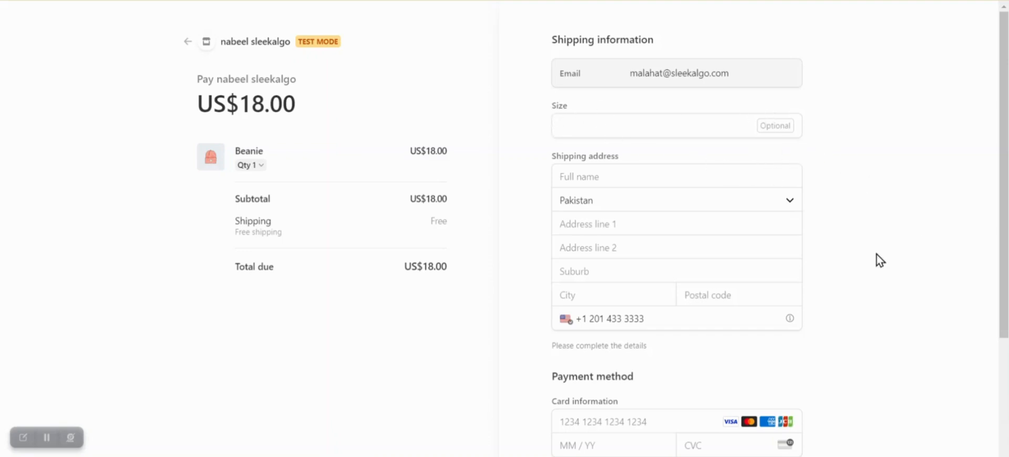
scroll(876, 256, "down", 4)
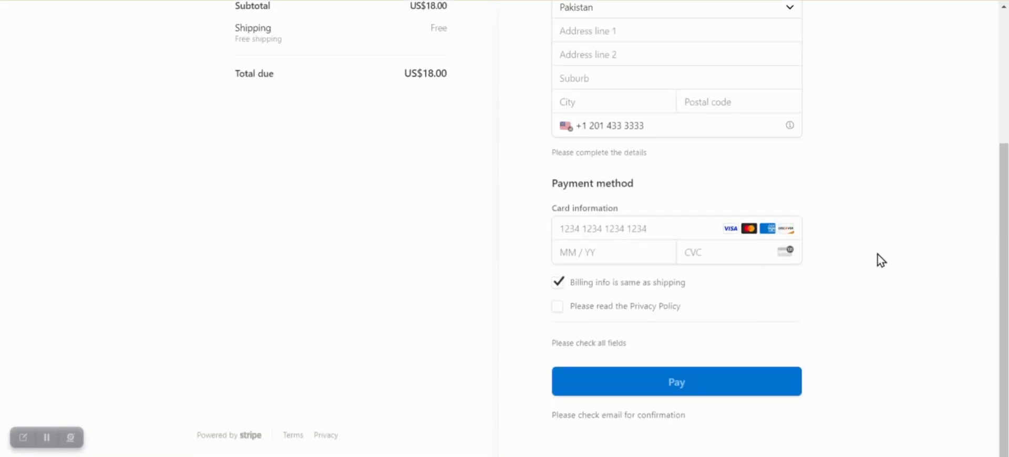
scroll(880, 259, "up", 4)
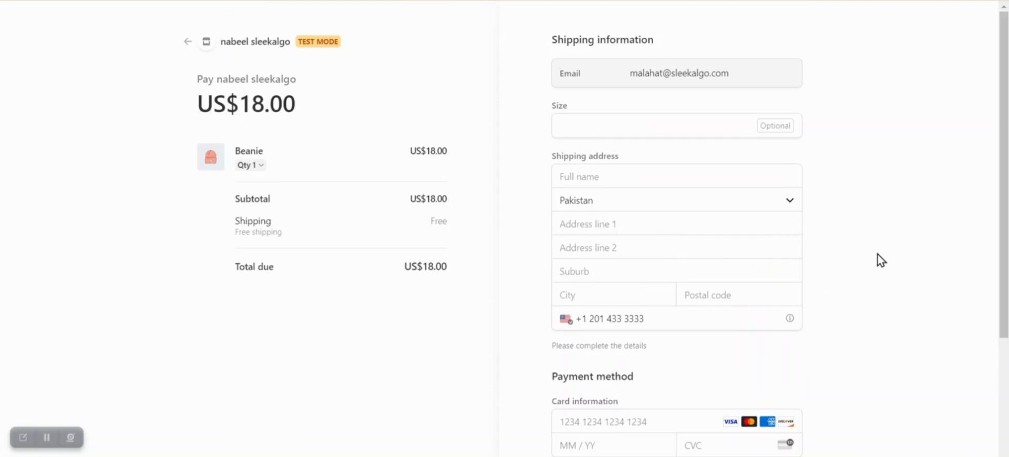
left_click(48, 440)
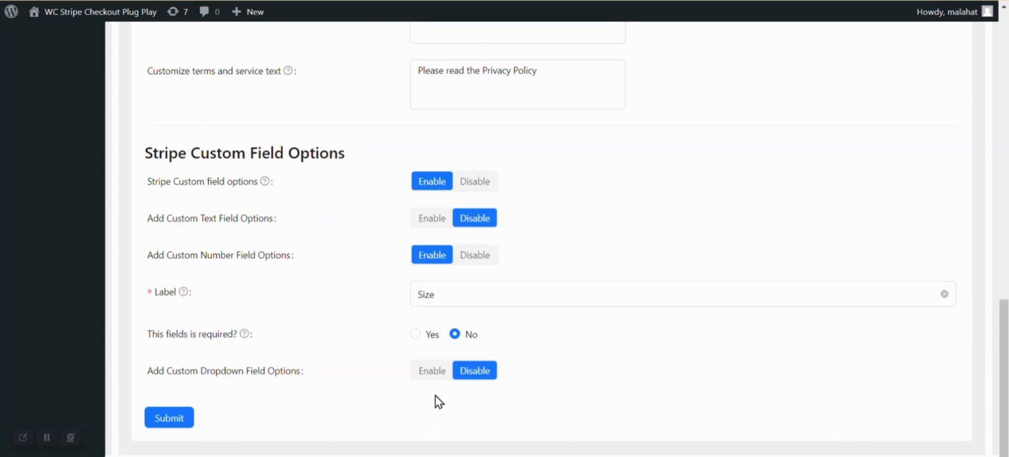
- Enable the required custom dropdown field labelled Color with options Blue, Green and Pink, and submit the settings
left_click(439, 372)
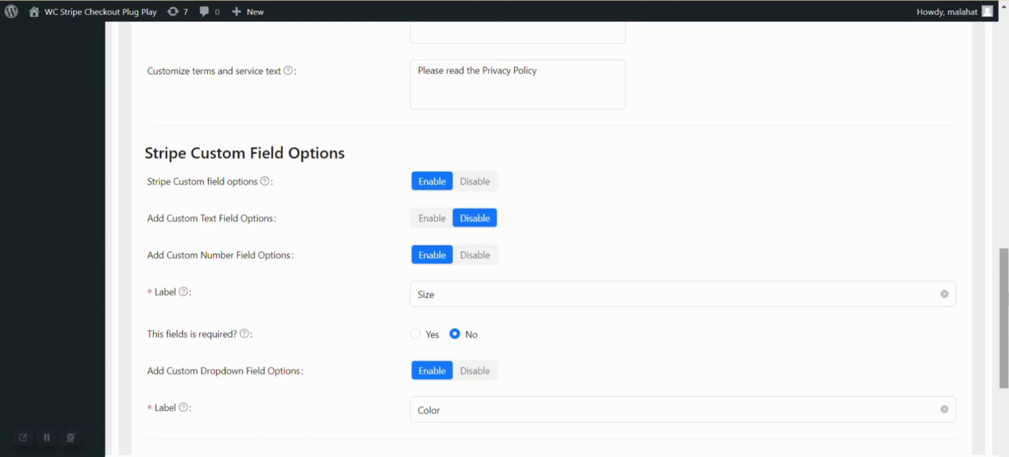
scroll(1003, 297, "down", 3)
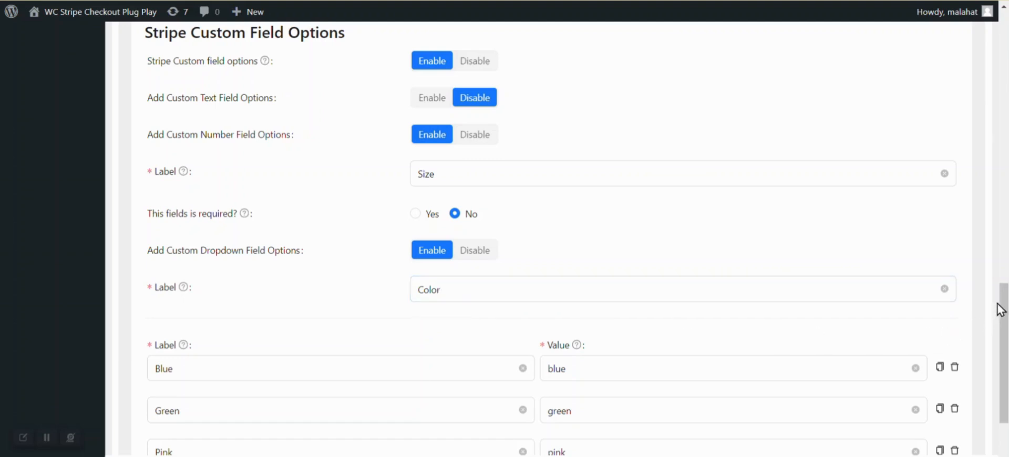
scroll(1004, 314, "down", 1)
scroll(1005, 317, "down", 1)
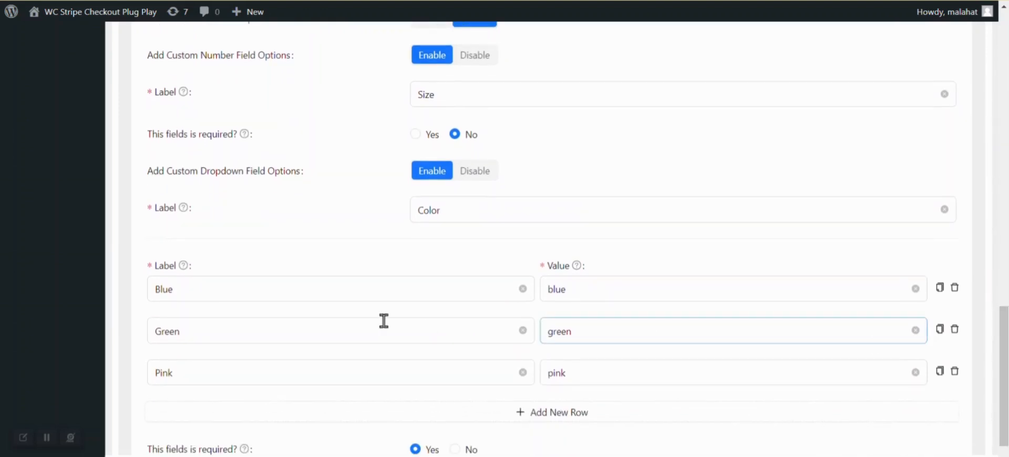
left_click(260, 376)
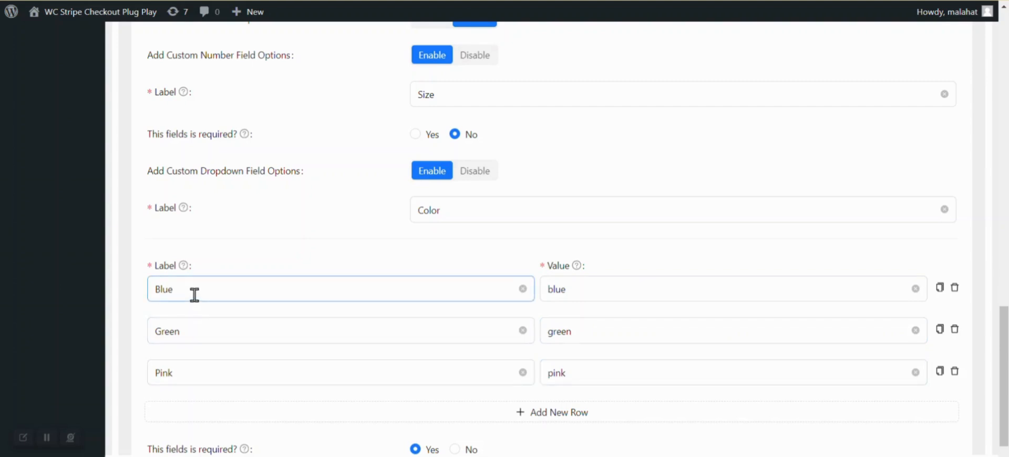
left_click_drag(1002, 338, 1004, 360)
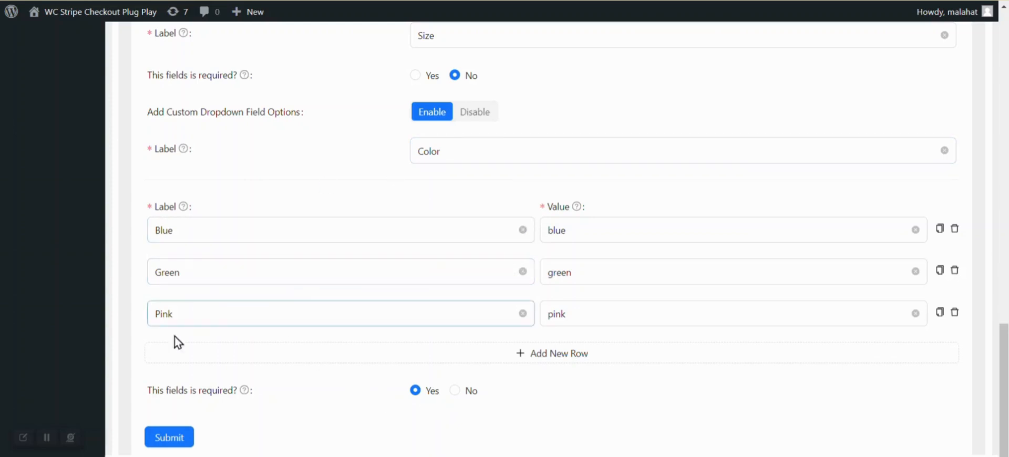
left_click(174, 445)
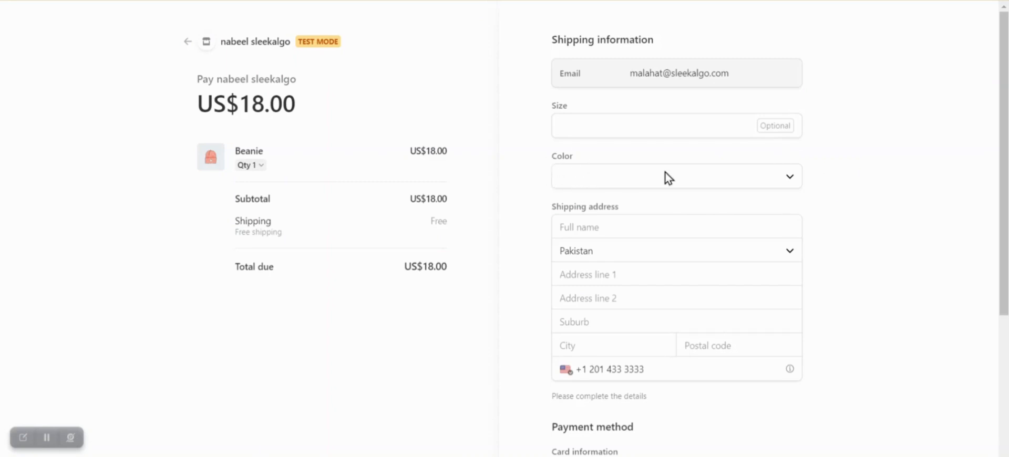
- Choose Green in the Color dropdown on the Stripe payment page and compare the page with the custom field settings
left_click(791, 180)
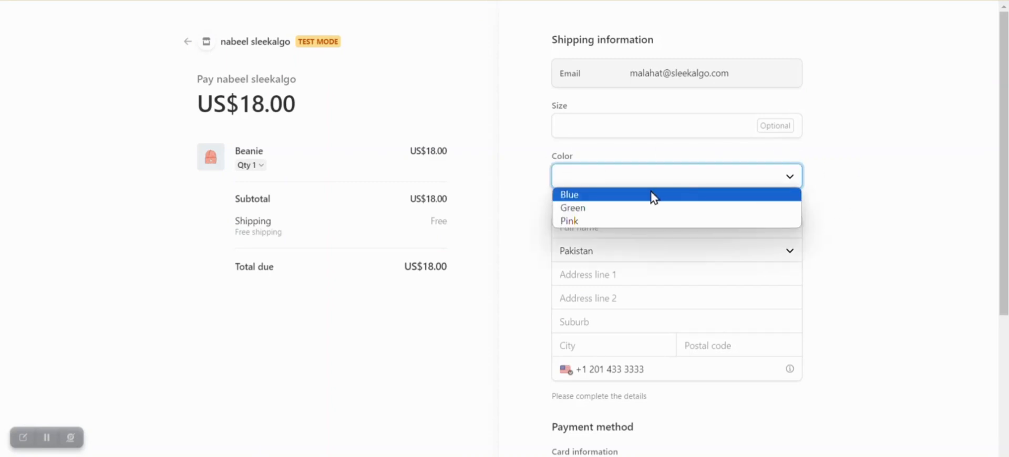
left_click(632, 210)
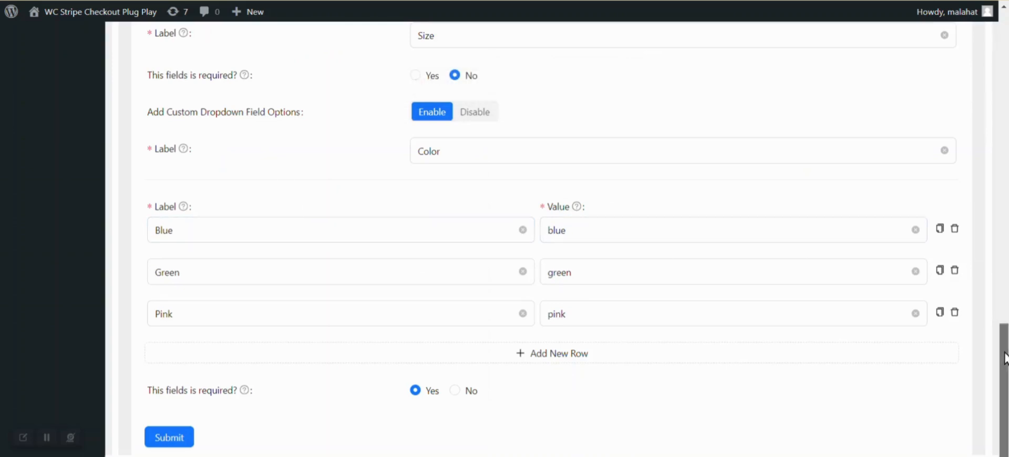
left_click_drag(1004, 357, 1003, 336)
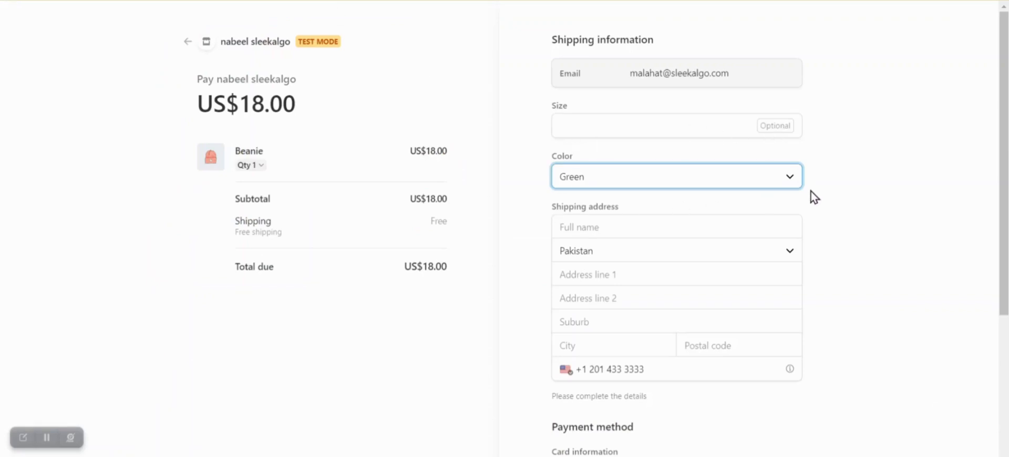
scroll(723, 321, "down", 5)
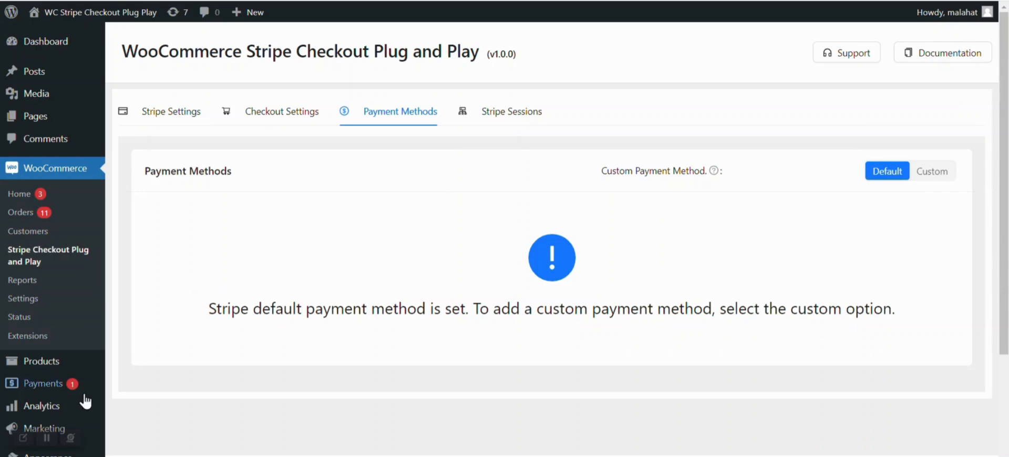
- Switch the plugin's payment methods from Default to Custom and look through the available methods
left_click(47, 438)
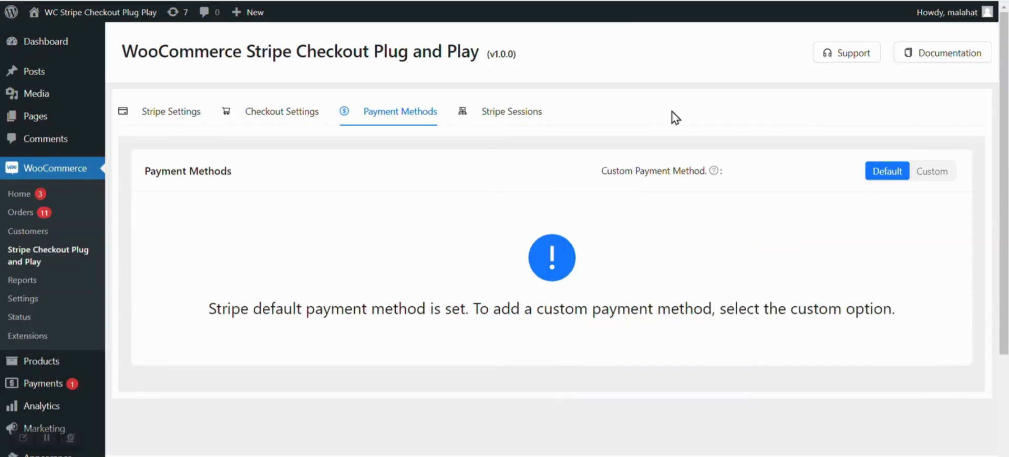
left_click(937, 178)
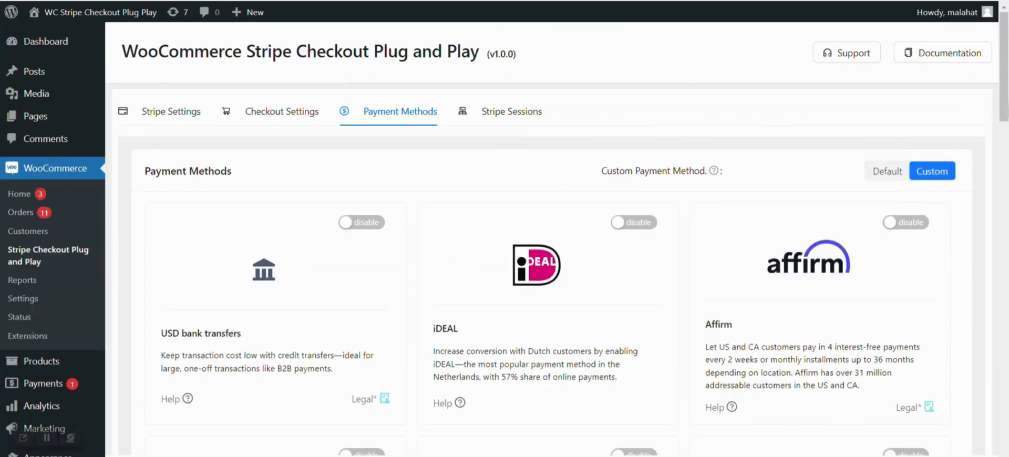
scroll(546, 236, "down", 7)
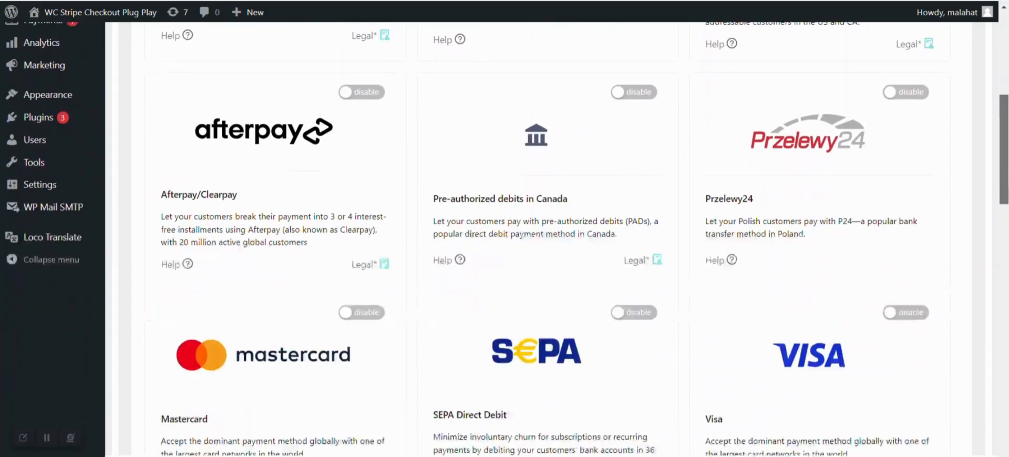
scroll(546, 237, "down", 7)
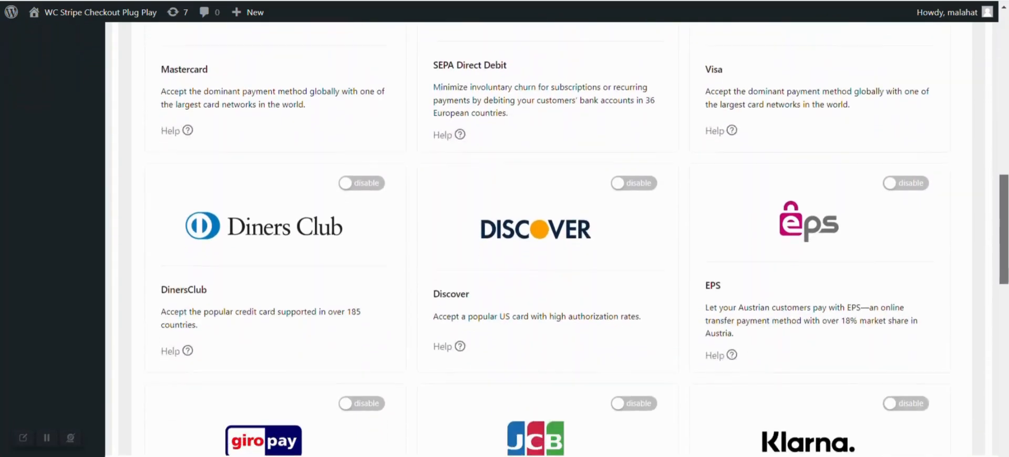
scroll(546, 237, "up", 9)
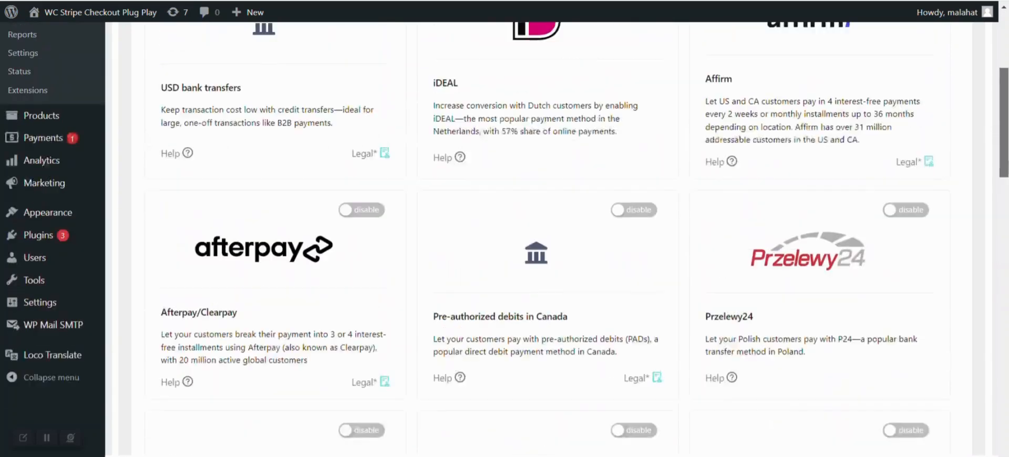
scroll(547, 236, "up", 2)
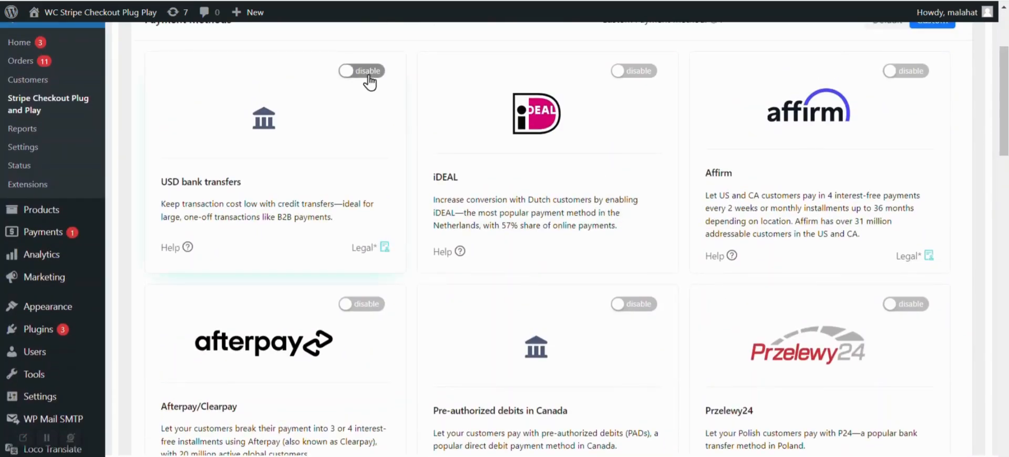
- Enable USD bank transfers and Afterpay/Clearpay, and check the payment methods on the Cap's Stripe payment page
left_click(368, 74)
left_click(368, 305)
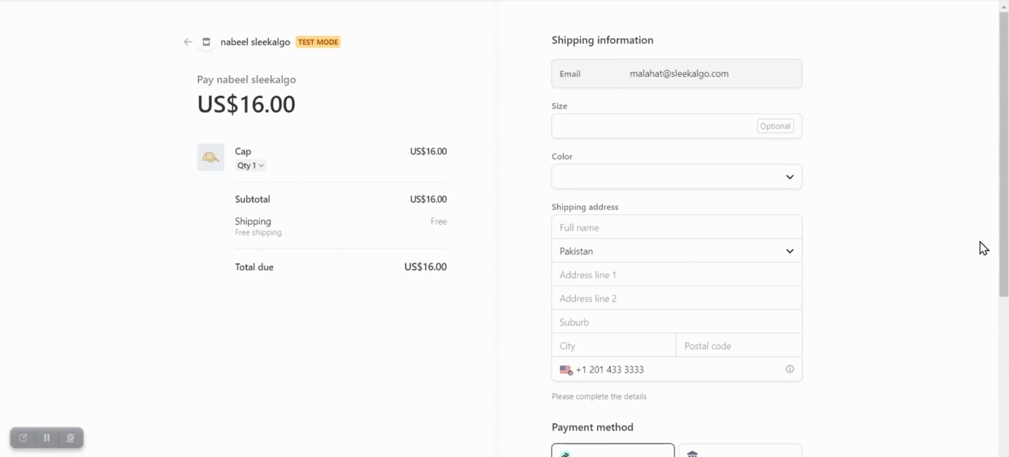
scroll(982, 247, "down", 5)
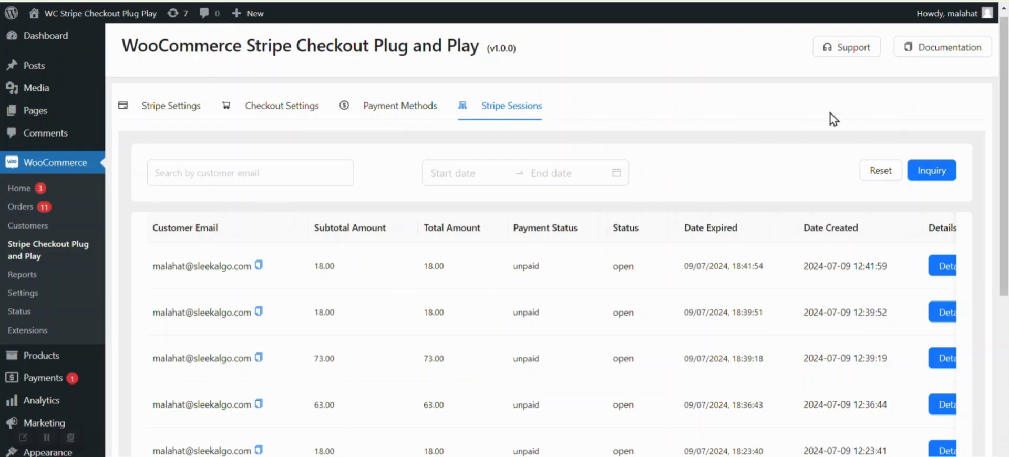
- Examine the Stripe Sessions list for its search filters, customer emails, amounts, payment statuses and dates
left_click_drag(1004, 70, 1004, 120)
left_click(168, 97)
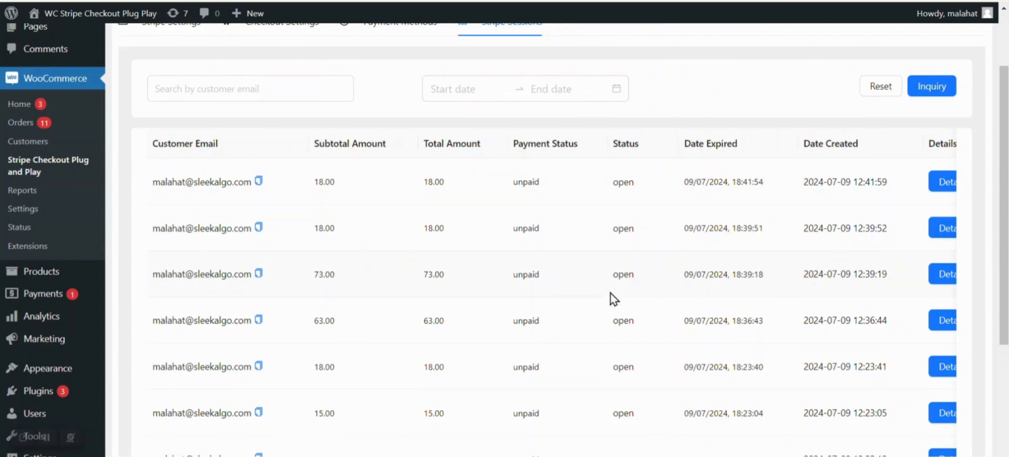
scroll(613, 299, "down", 4)
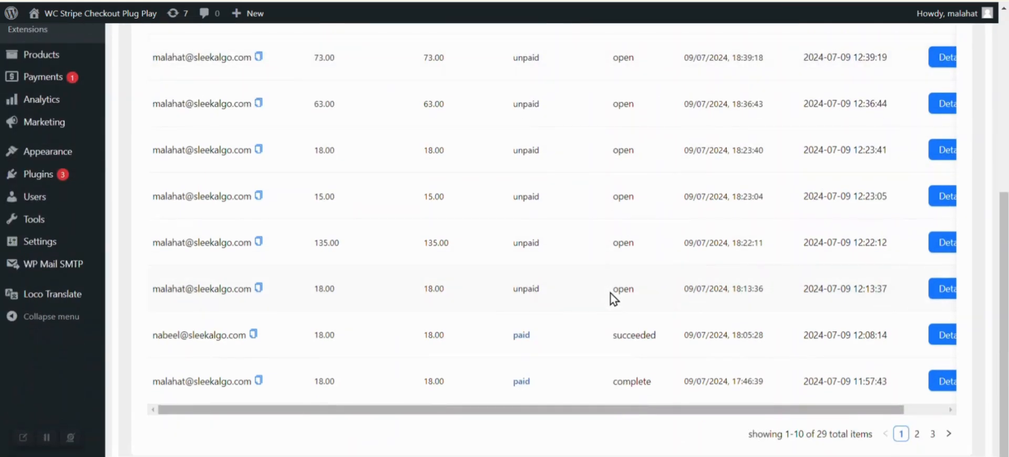
scroll(383, 299, "up", 4)
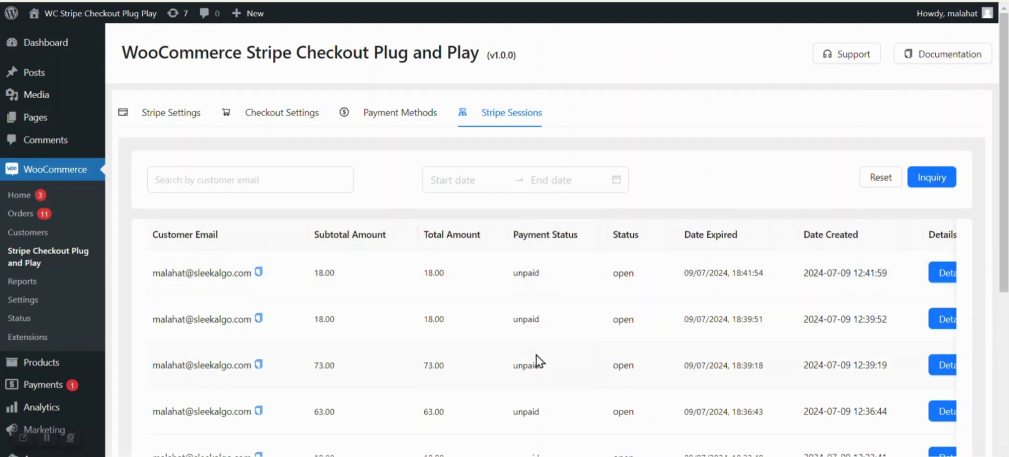
scroll(536, 362, "down", 5)
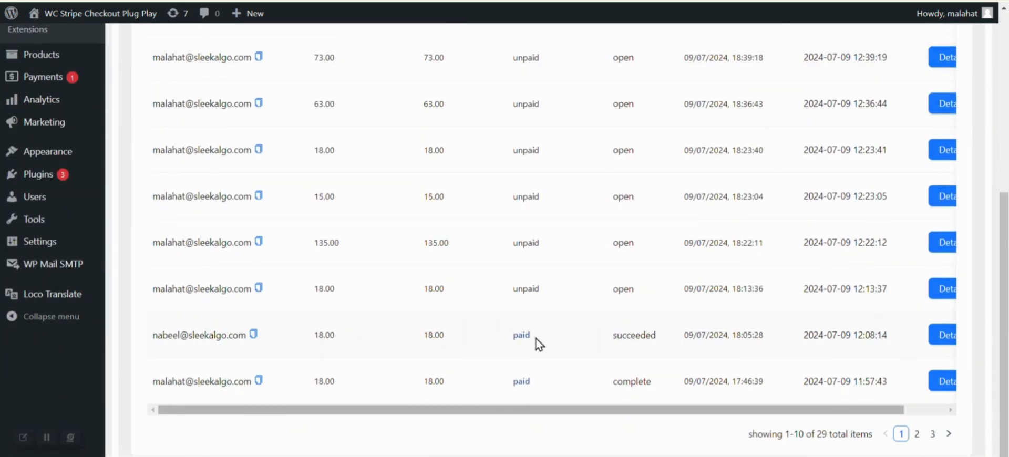
scroll(536, 344, "up", 5)
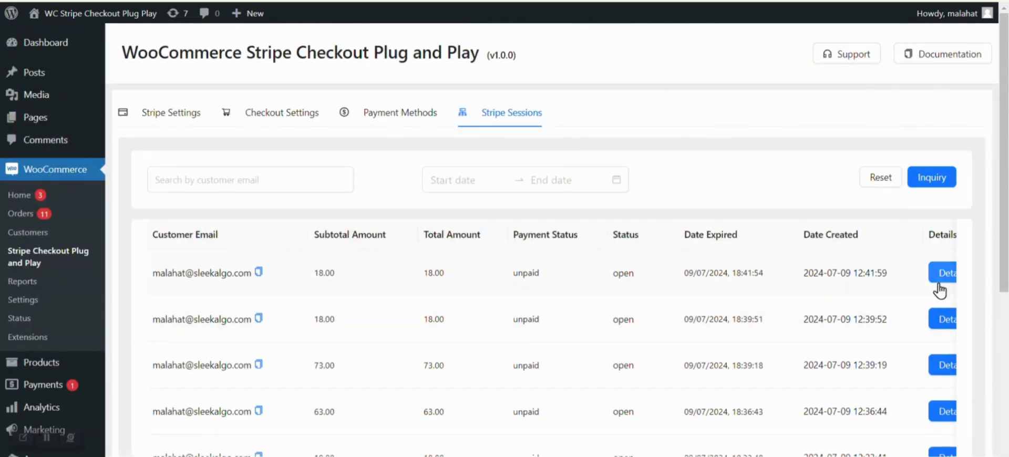
scroll(779, 411, "down", 4)
scroll(779, 411, "down", 1)
left_click_drag(750, 410, 824, 412)
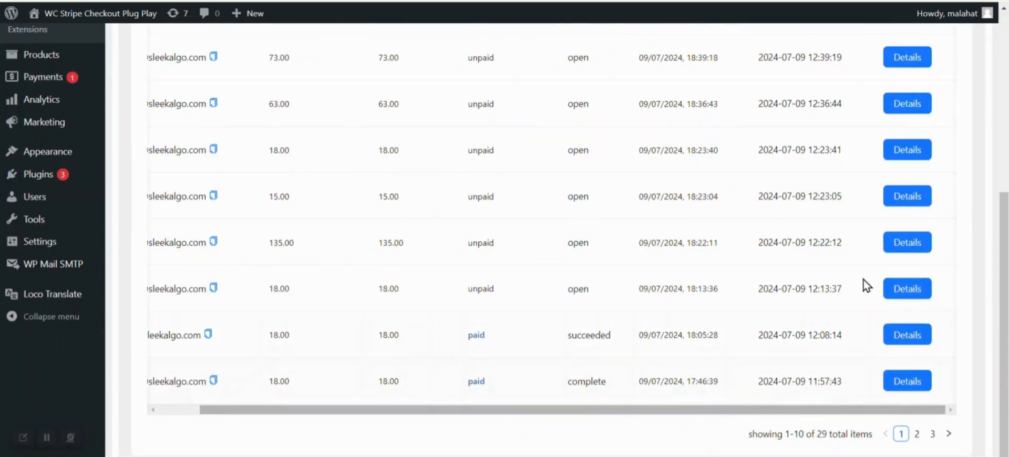
left_click(907, 196)
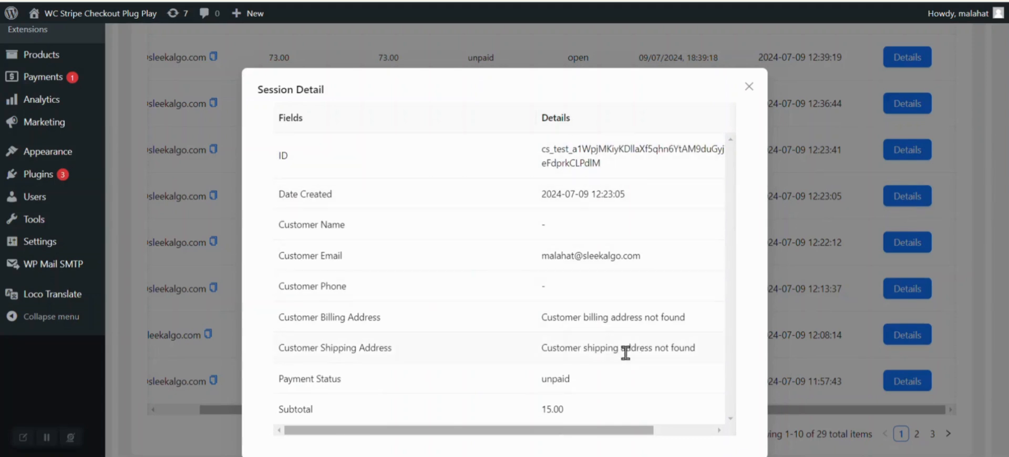
left_click_drag(604, 436, 579, 431)
left_click(749, 86)
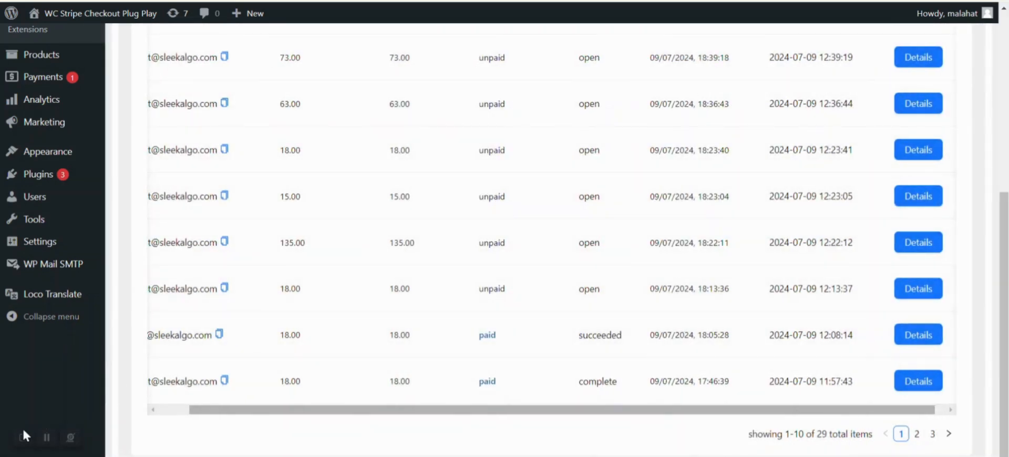